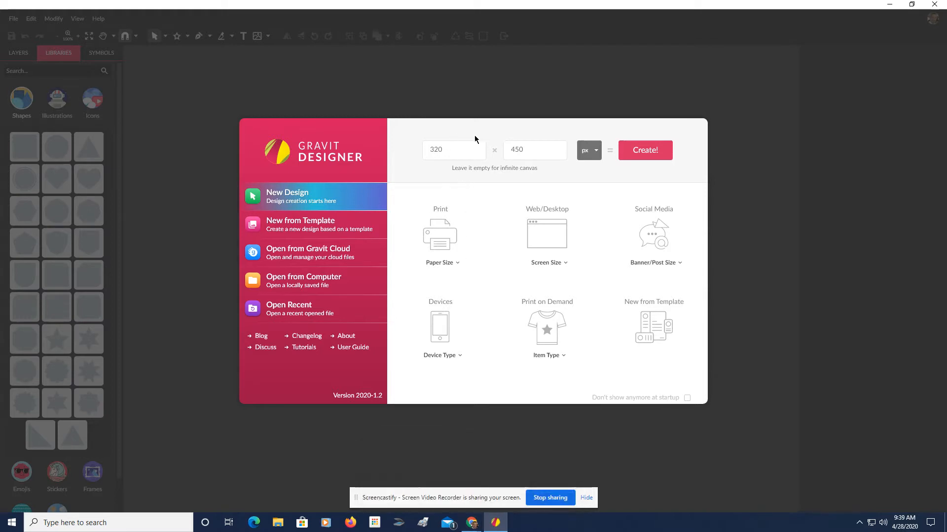
Step: Create a new 320 × 450 px design and place a circle about 105 px wide near the middle of the page
click(646, 148)
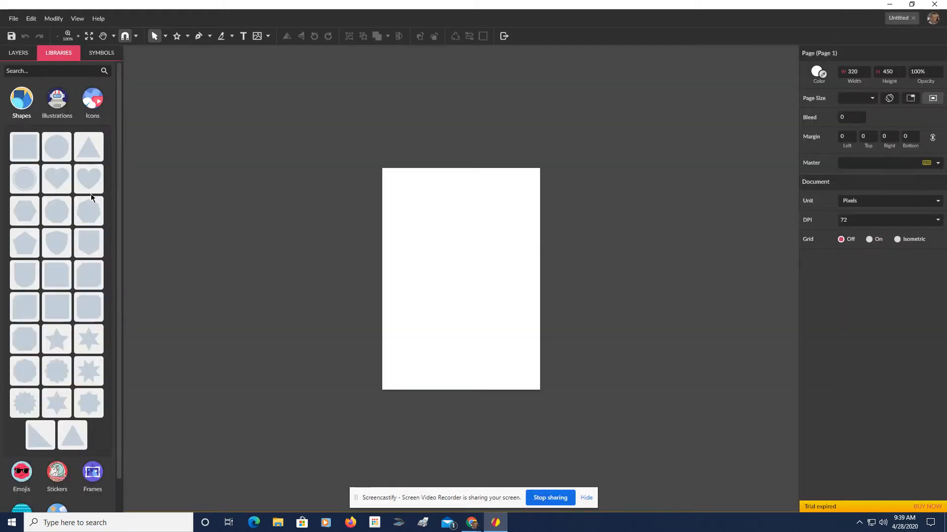
drag(67, 150, 469, 272)
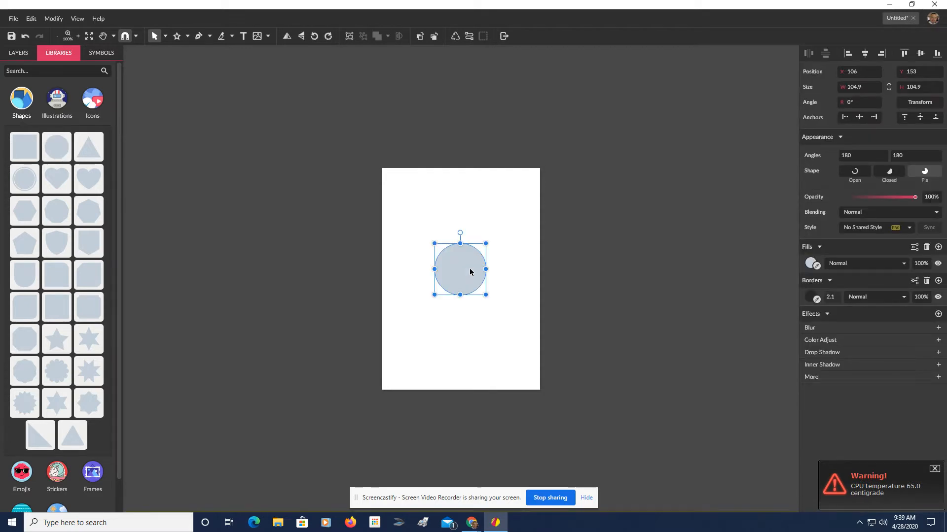
key(ctrl+plus)
key(ctrl+plus)
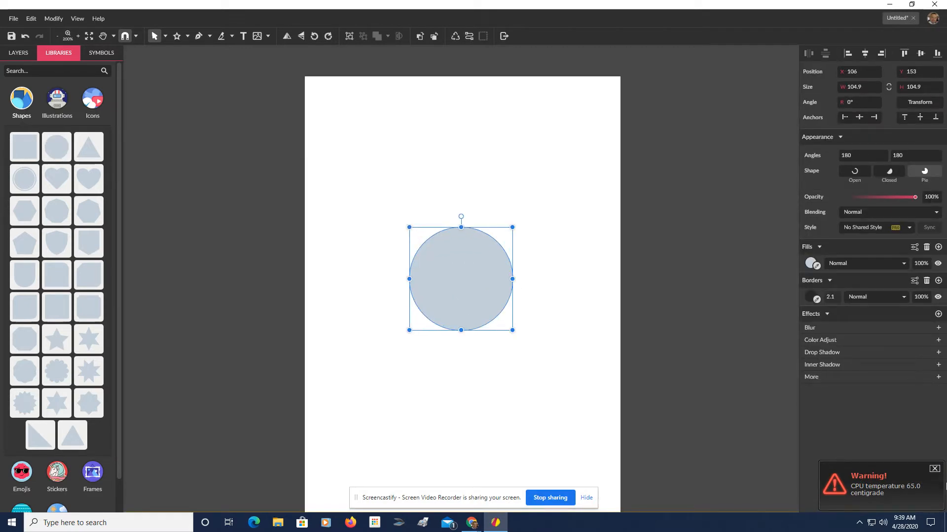
click(934, 469)
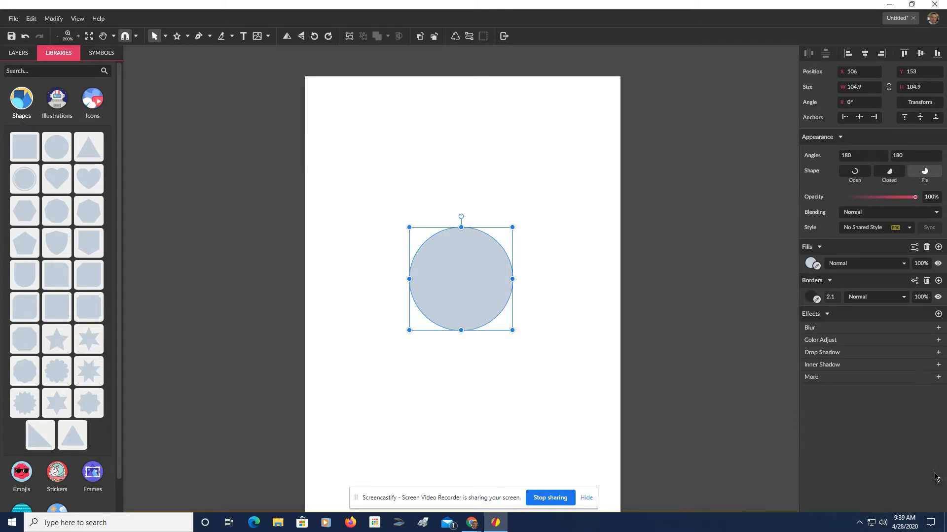
Step: Fill the circle with solid yellow #FFFF00
click(810, 263)
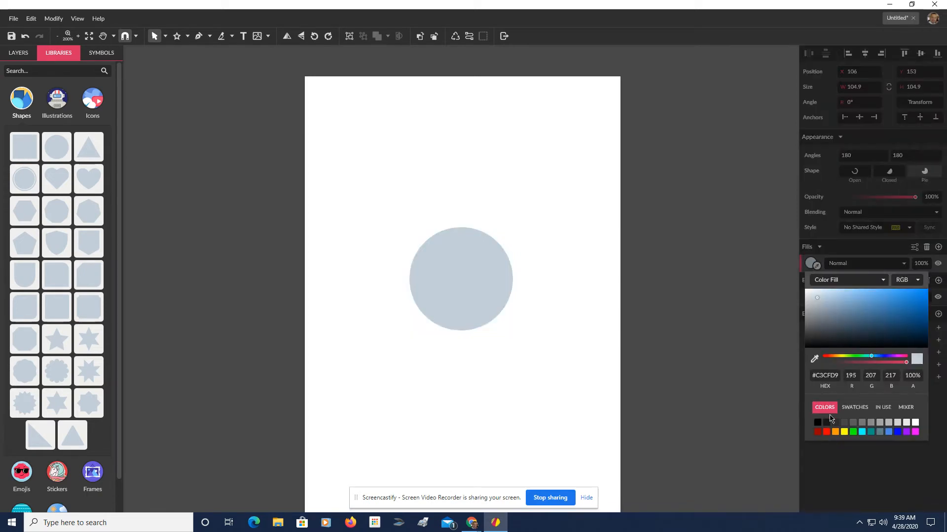
click(844, 432)
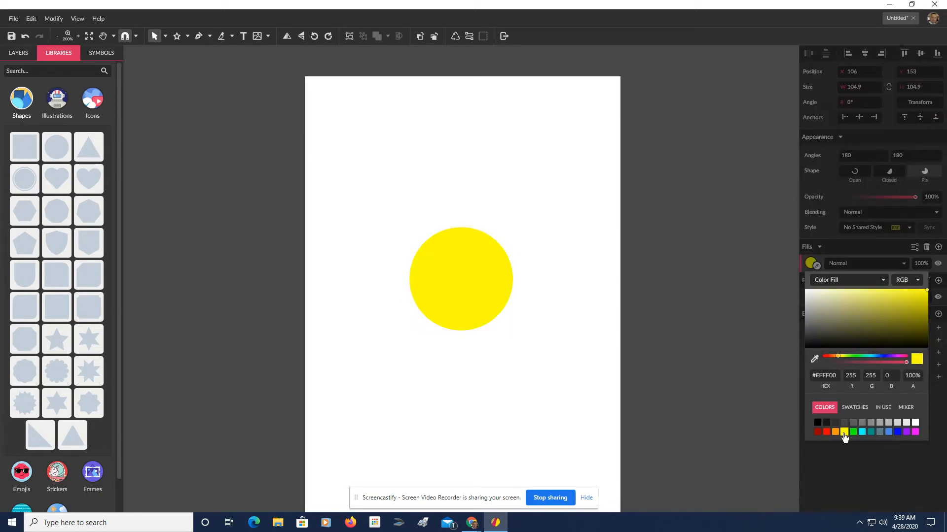
click(469, 289)
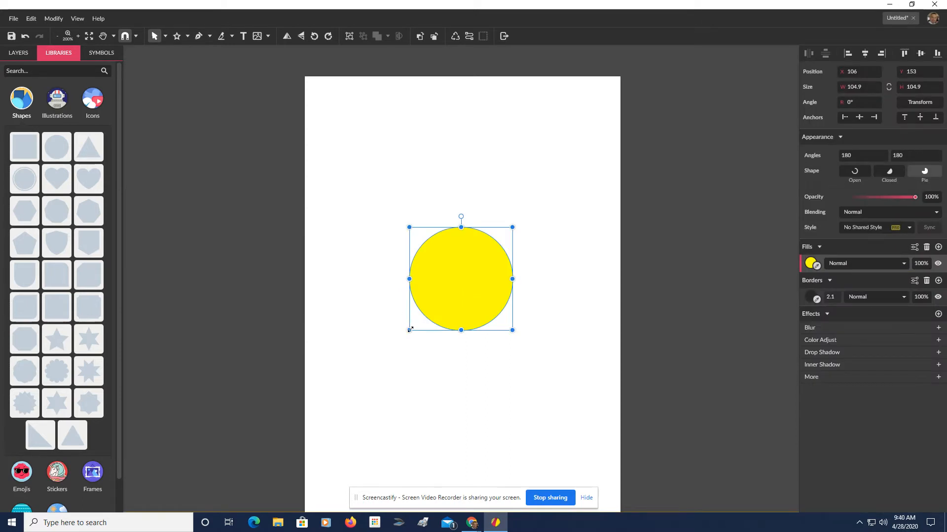
Step: Enlarge the yellow circle to about 138 px and centre it horizontally on the page, about 131 px below the upper edge
drag(410, 329, 378, 363)
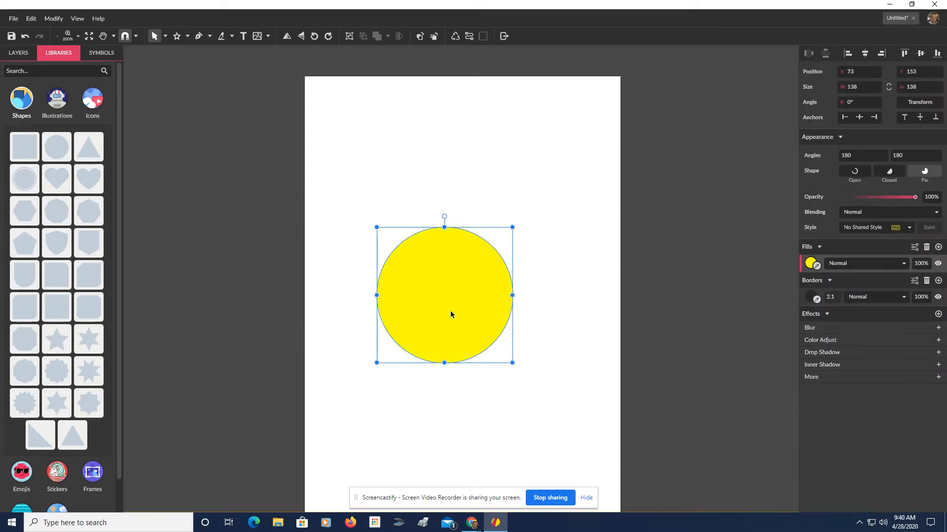
drag(450, 314, 455, 310)
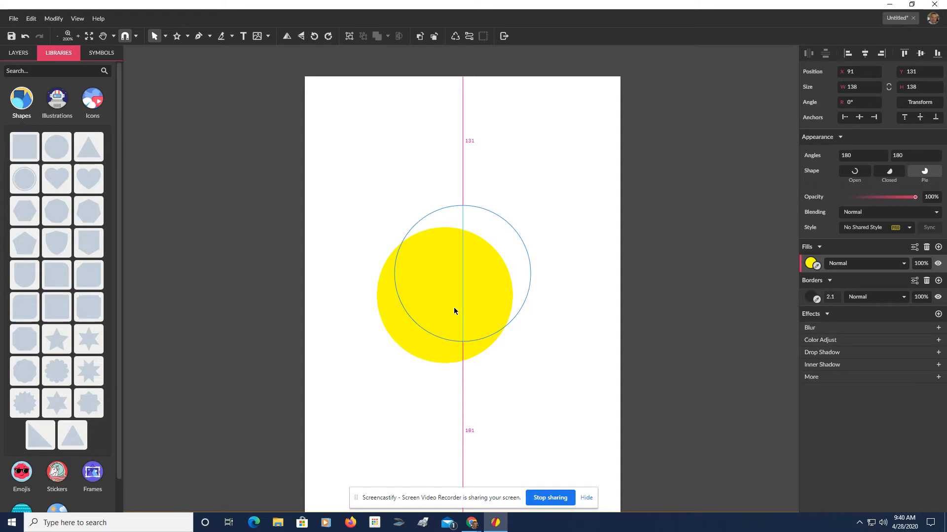
drag(454, 308, 454, 308)
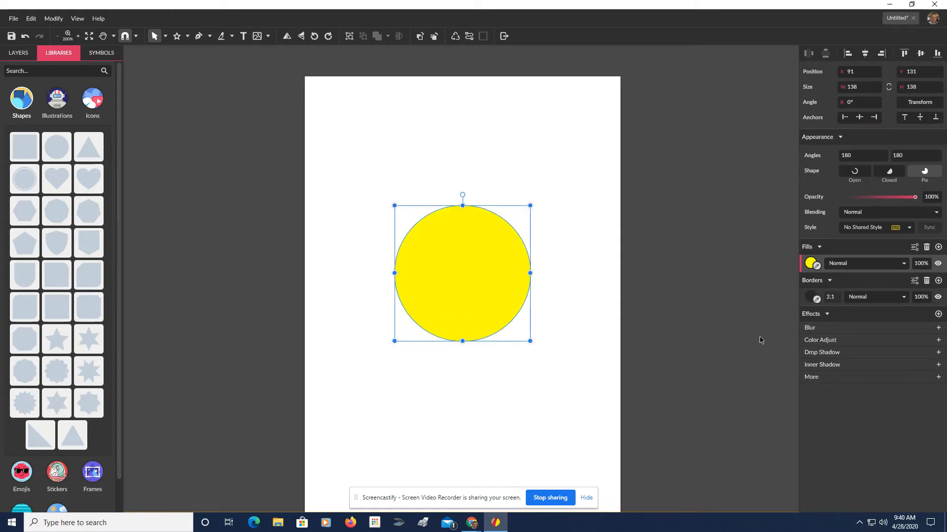
Step: Give the yellow circle a border 50 wide and change the border from transparent to a solid colour fill
click(832, 297)
text(50)
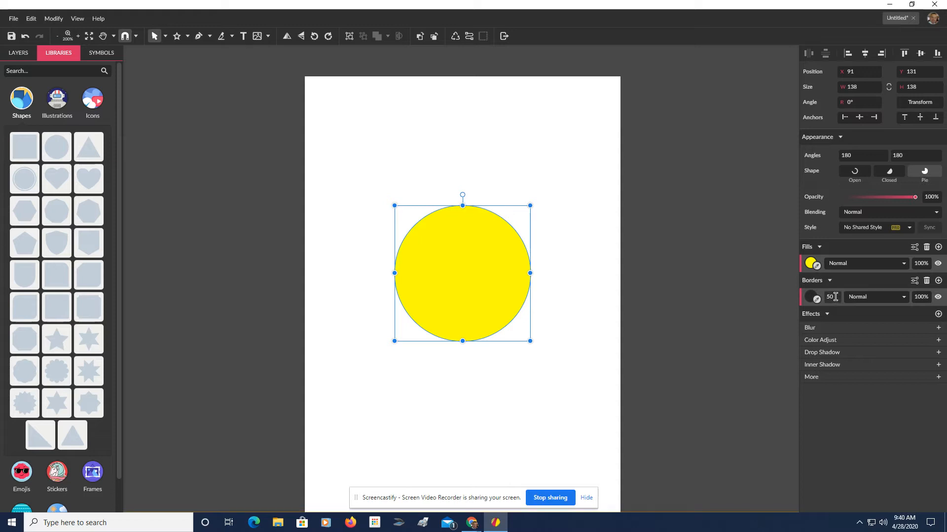
click(813, 298)
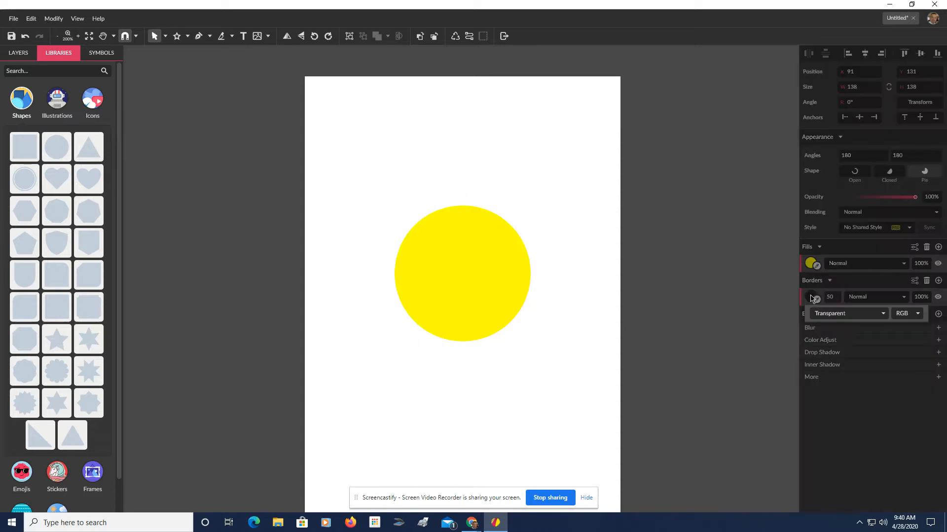
click(820, 316)
click(821, 329)
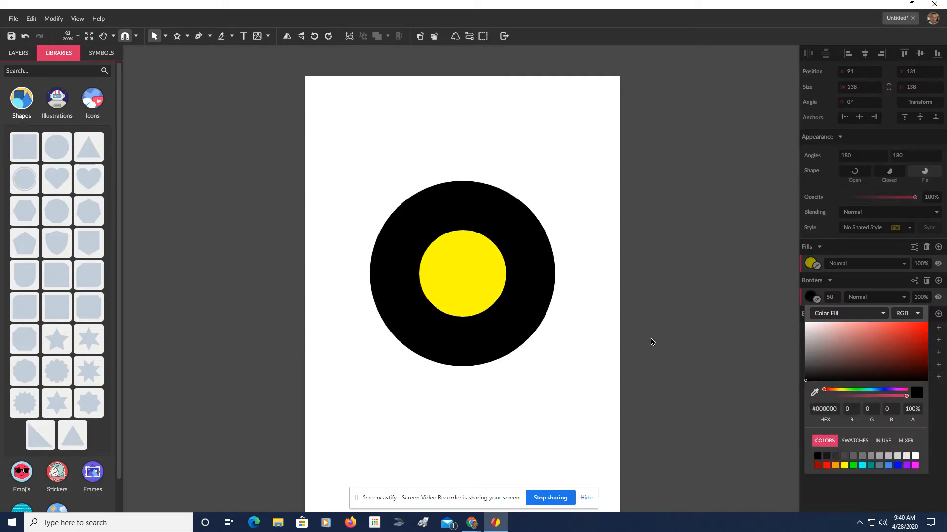
click(681, 389)
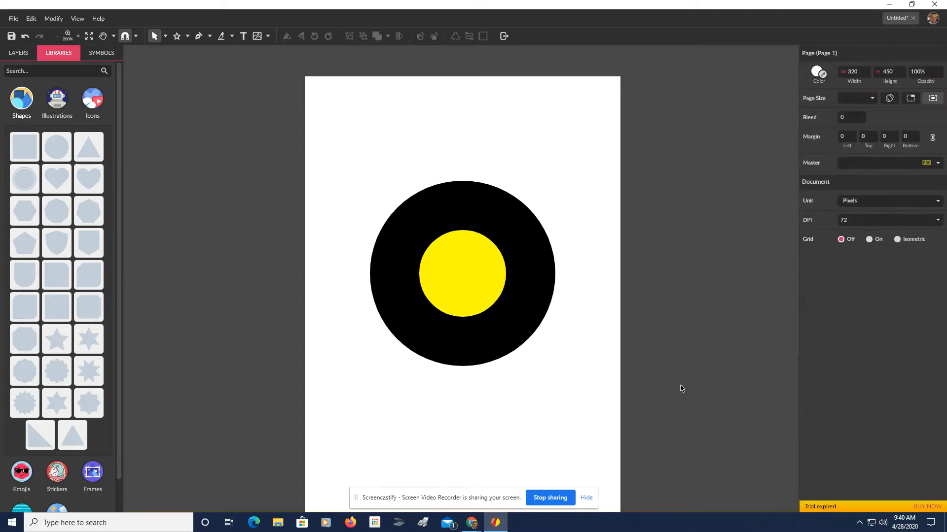
Step: Change the circle's border colour to orange #FF9900
click(511, 315)
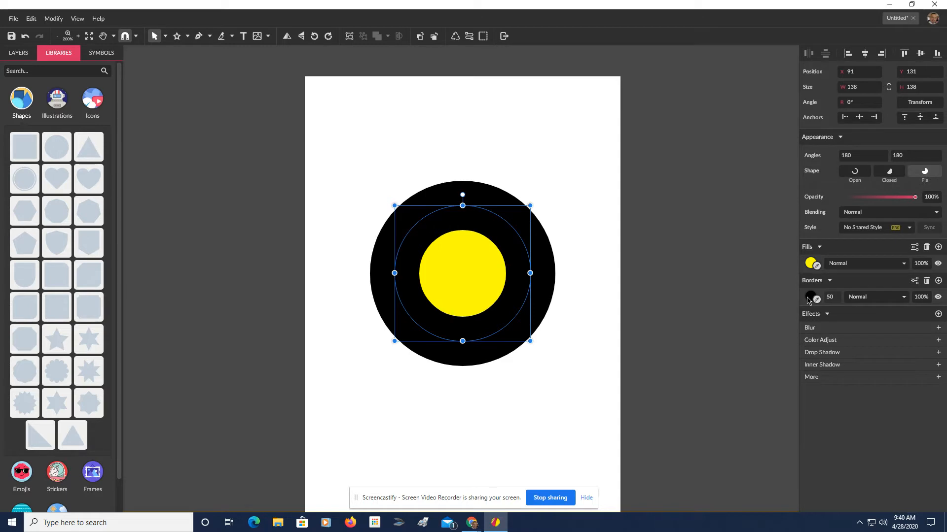
click(810, 297)
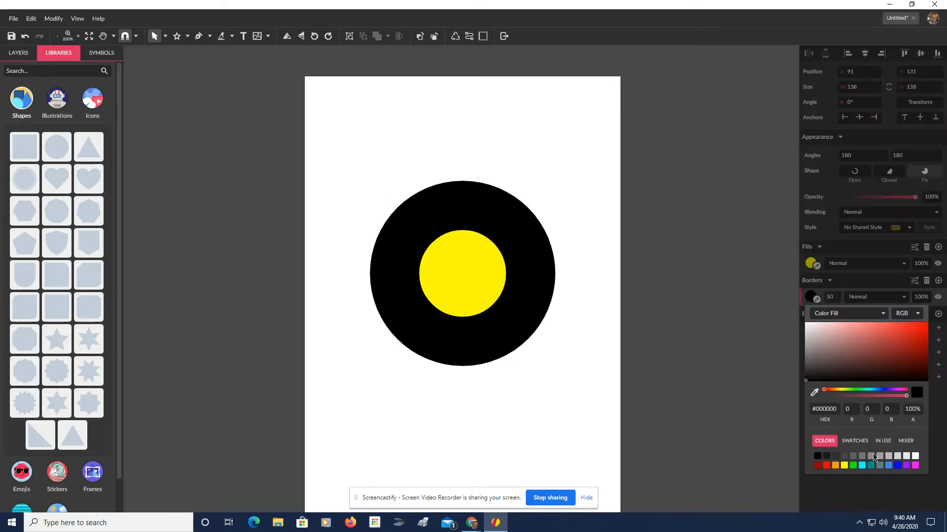
click(835, 465)
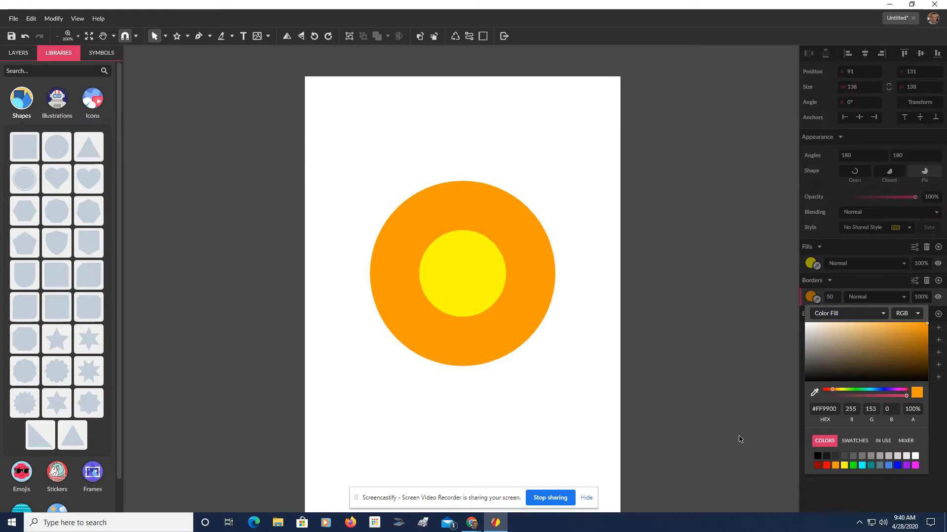
click(466, 285)
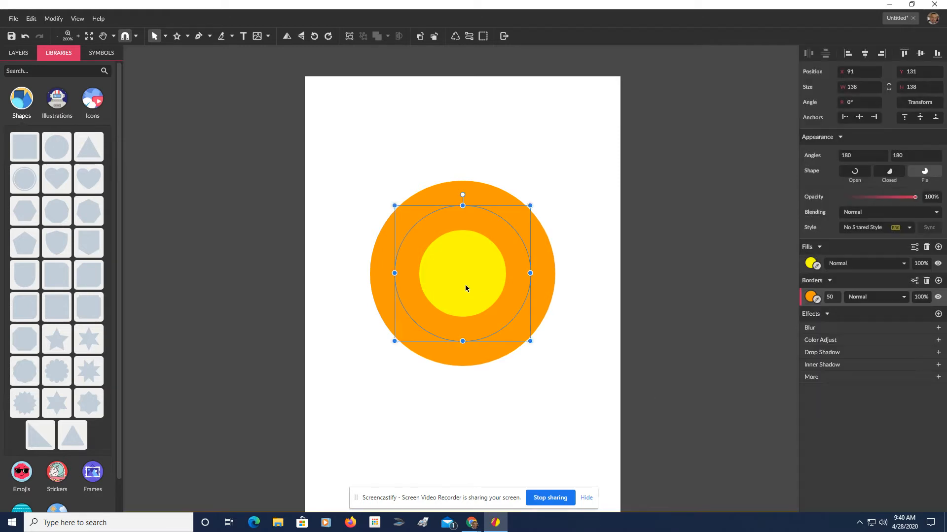
Step: Position the orange border outside the circle and split it into sun rays with a dash length of 10
click(914, 281)
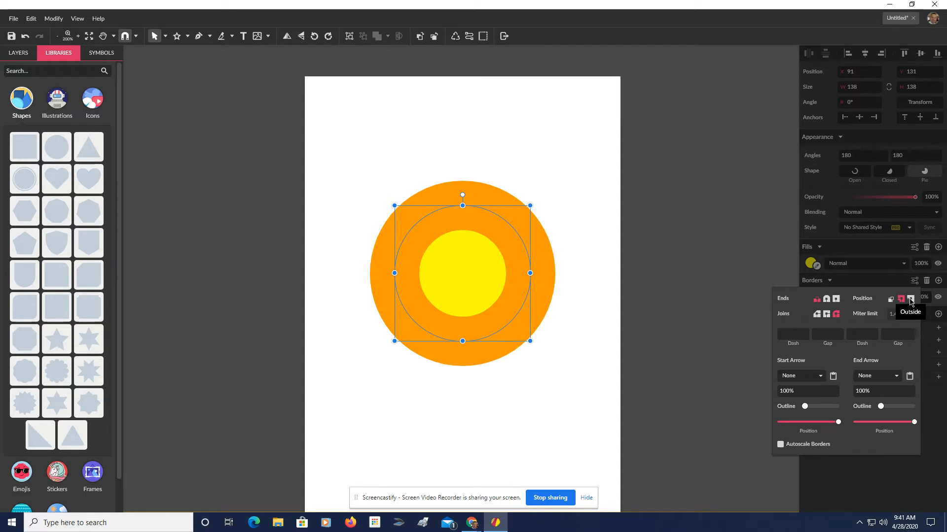
click(910, 299)
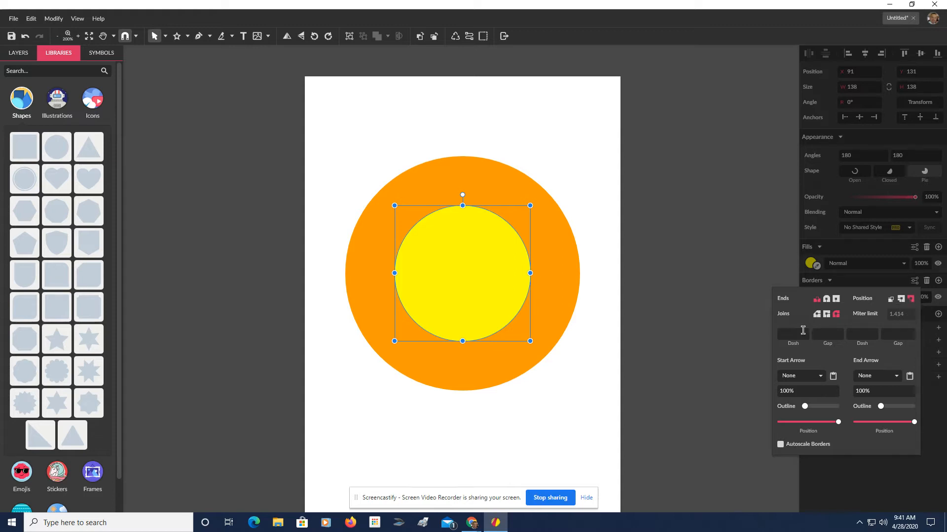
click(802, 330)
text(10)
key(Return)
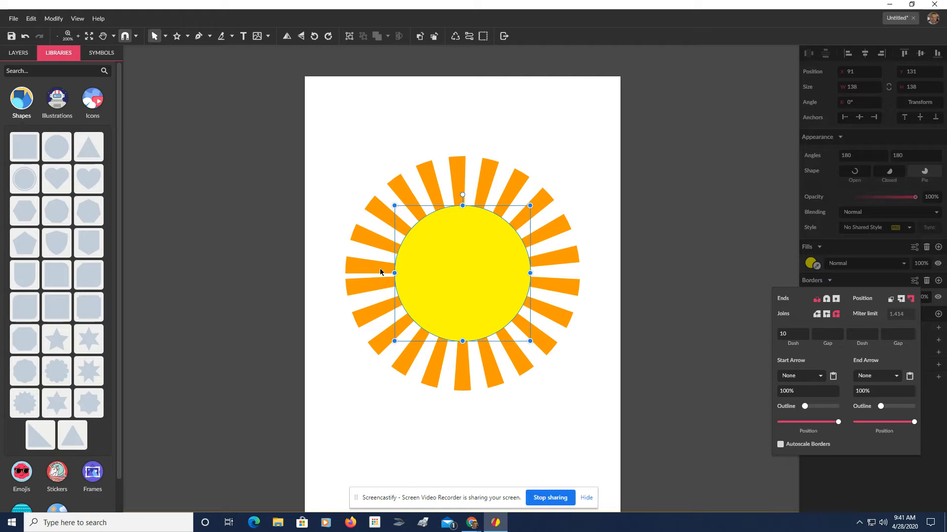
click(584, 368)
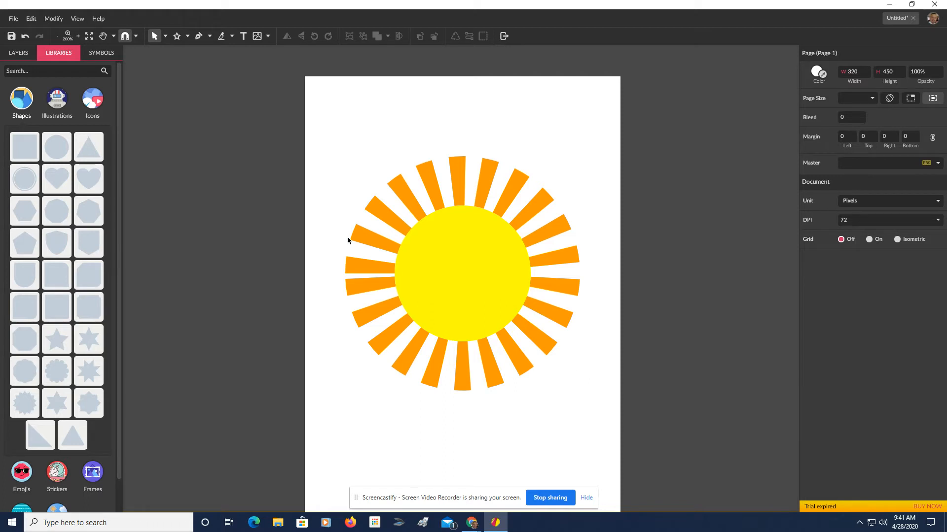
Step: Set the page background to the light blue tint #A5C3F4, mixed from the preset blue #4A86E8
key(ctrl+minus)
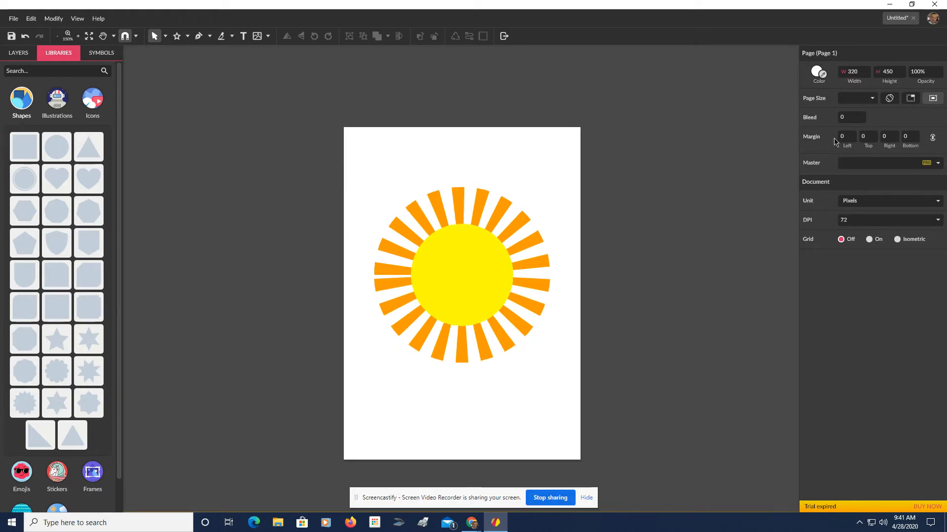
click(816, 75)
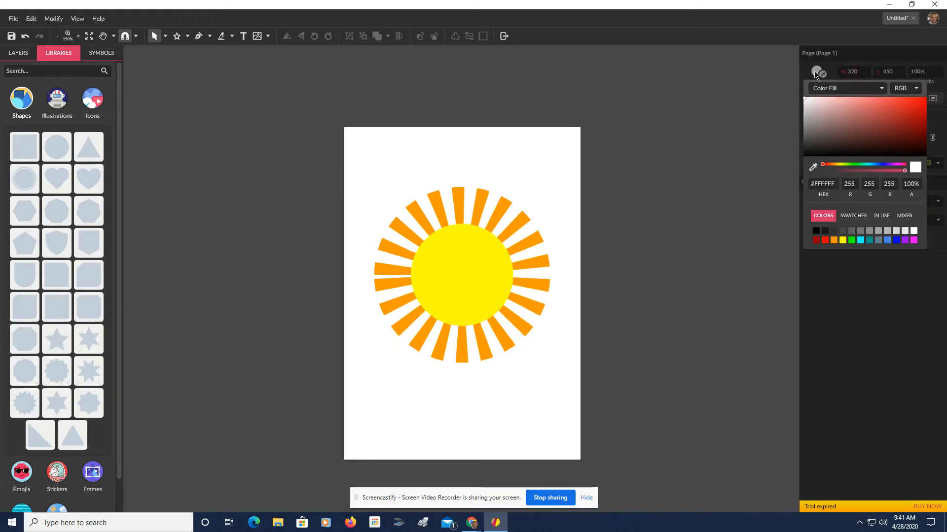
click(886, 240)
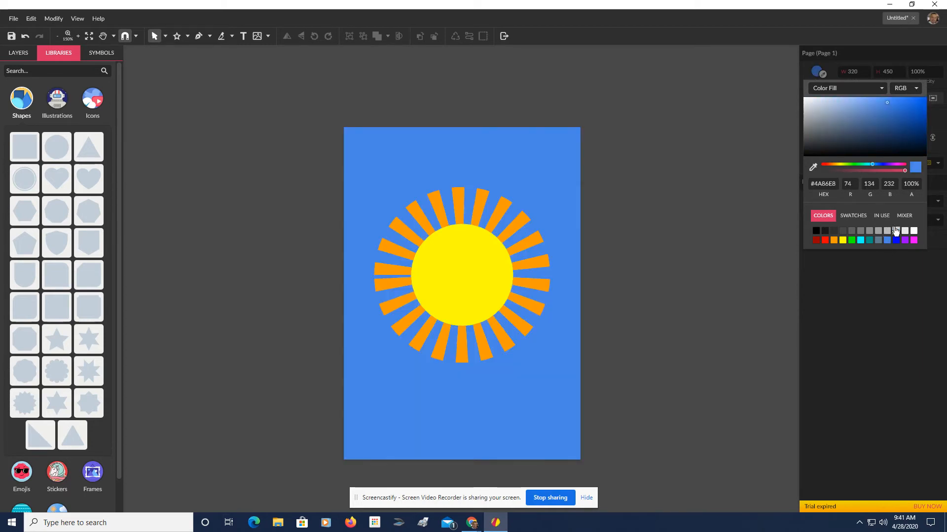
click(904, 215)
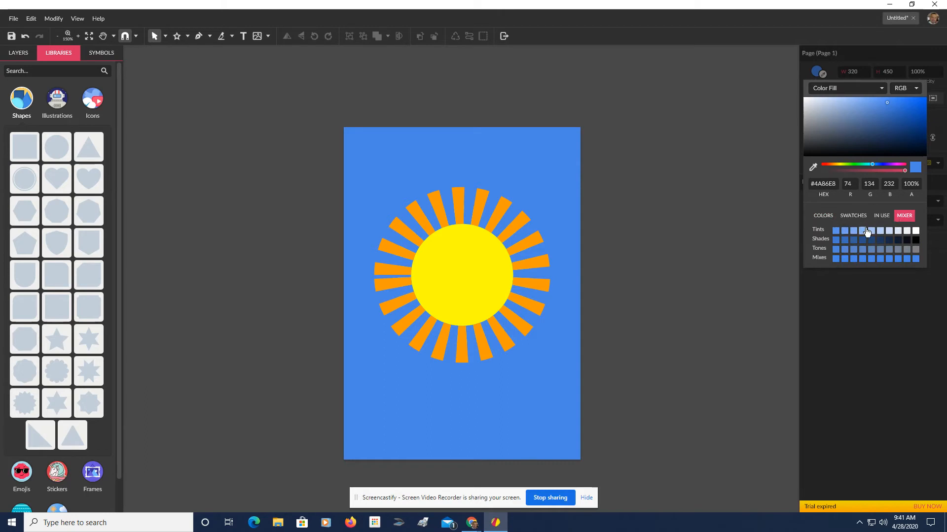
click(871, 231)
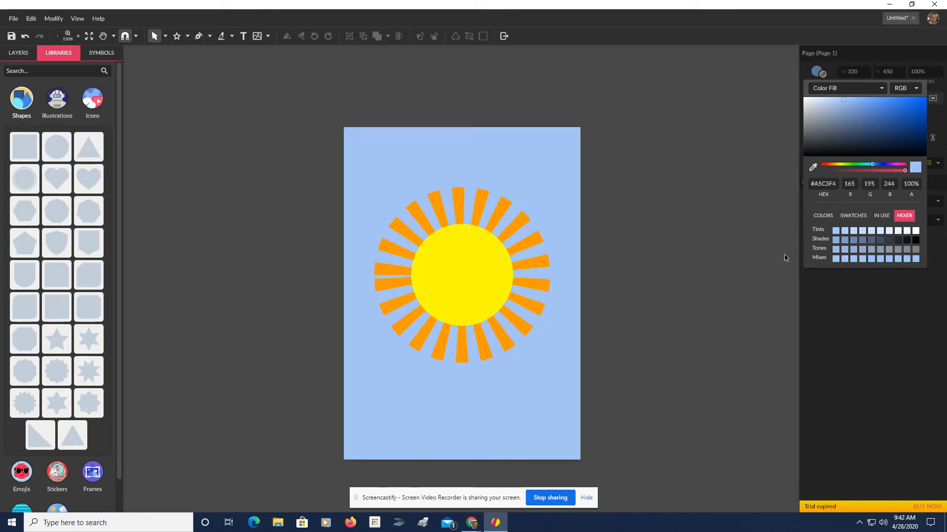
Step: Add a rectangle about 320 × 245.5 px that spans the page width and covers the sun's lower half down to the page's bottom edge
drag(25, 149, 385, 321)
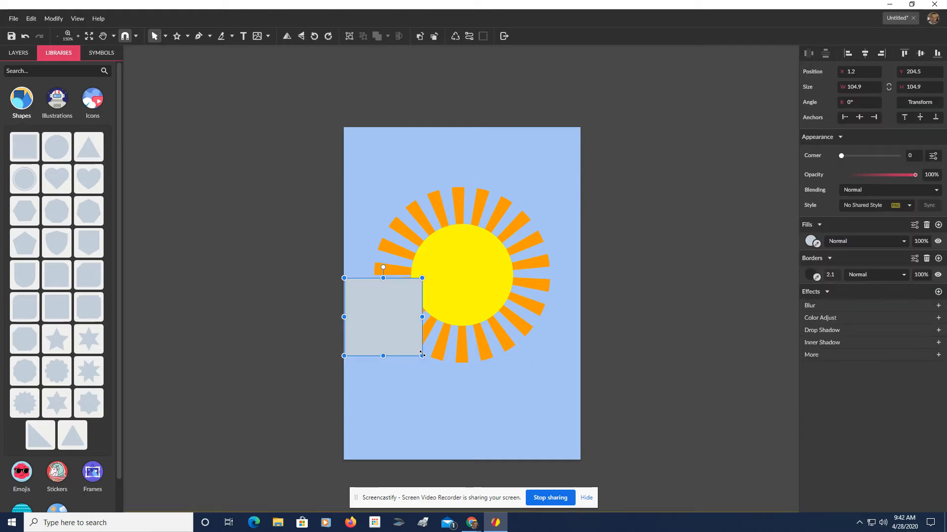
drag(422, 356, 580, 460)
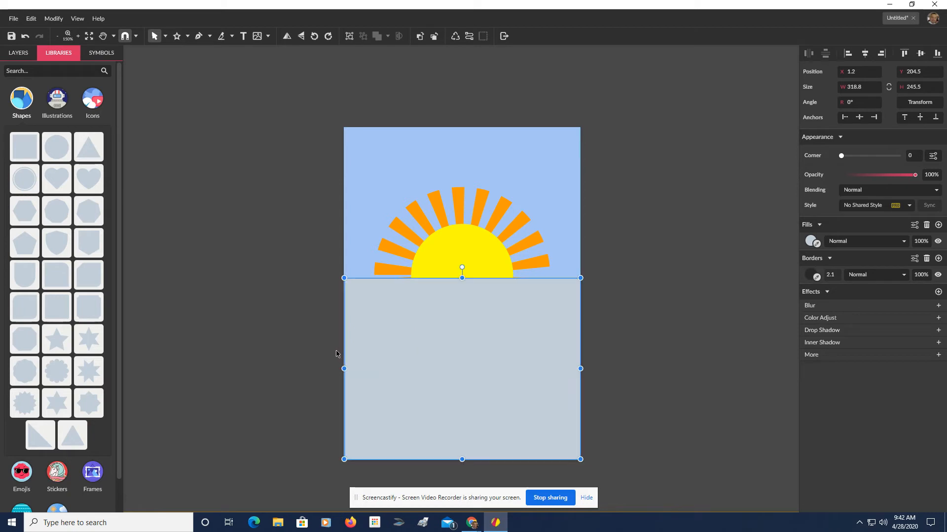
drag(343, 368, 342, 368)
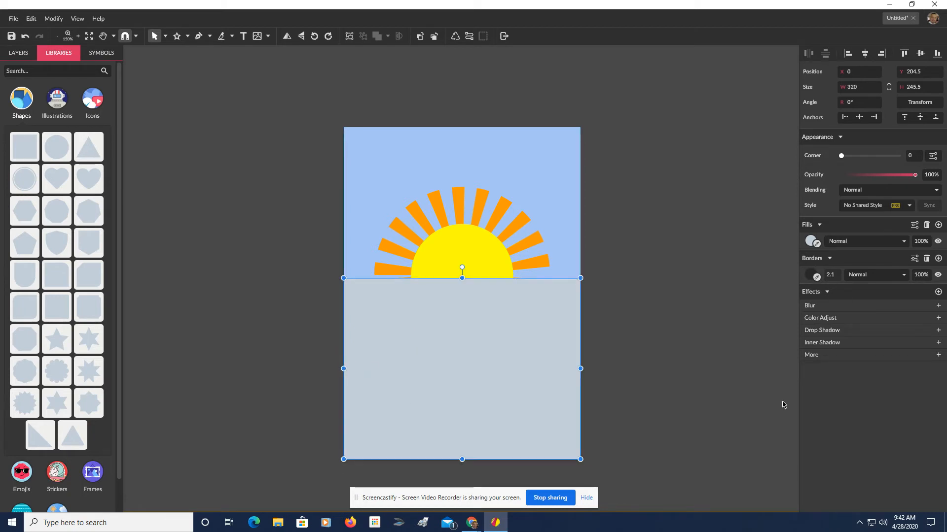
Step: Fill the rectangle below the sun with teal #009688
click(811, 241)
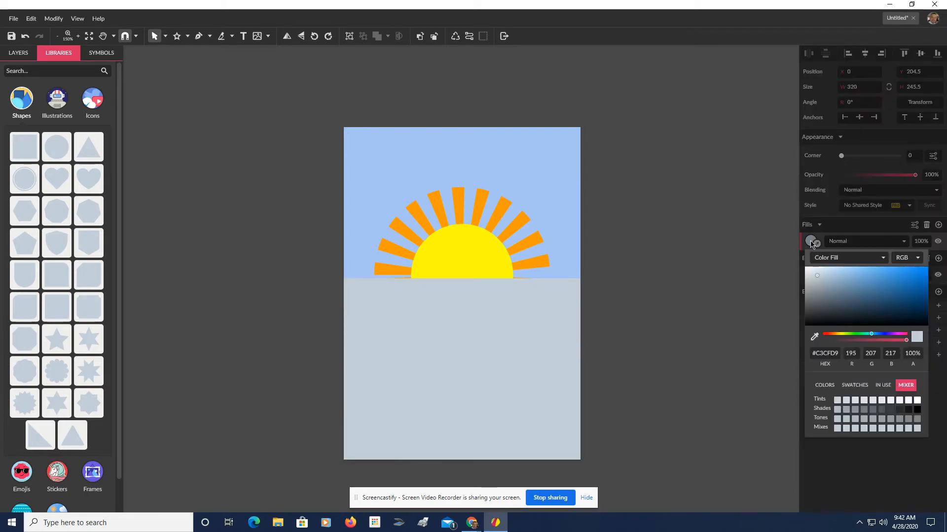
click(829, 391)
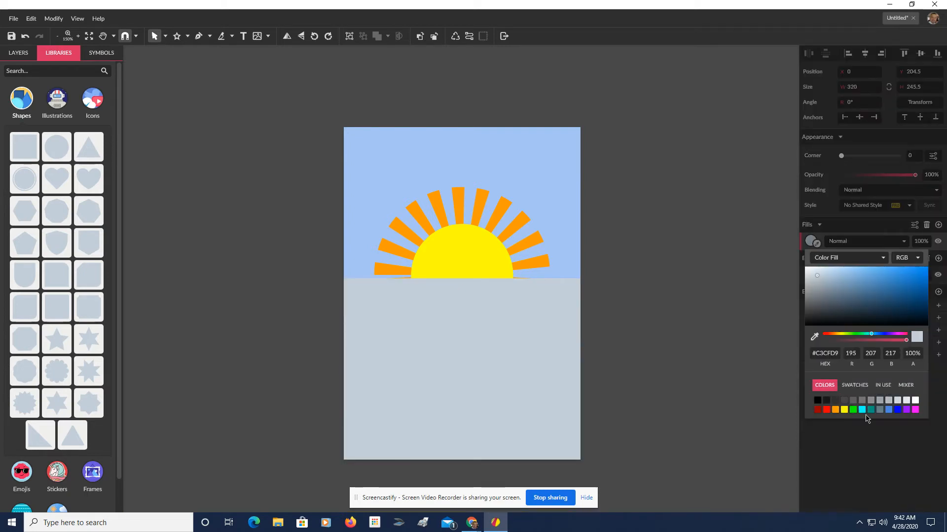
click(871, 411)
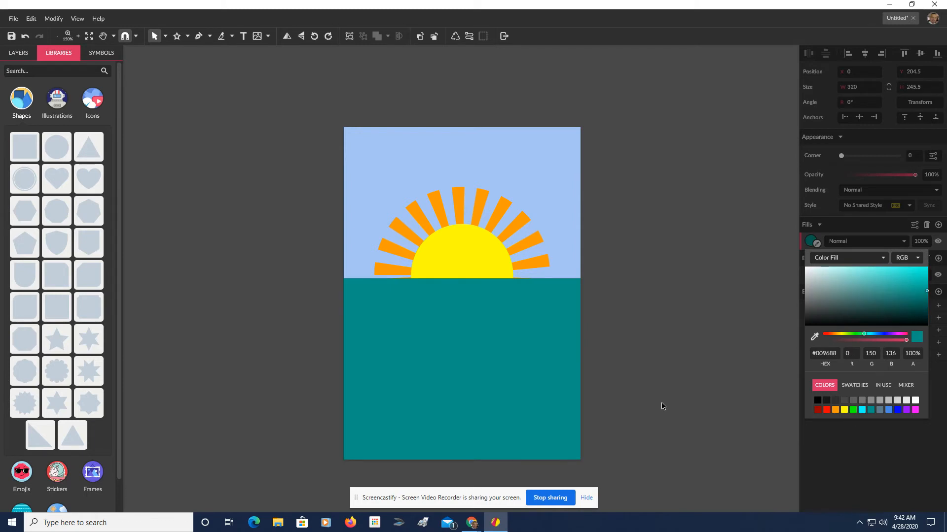
Step: Change the page background to a radial gradient centred near the sun's top edge, with blue #4A86E8 as its outer colour
click(509, 146)
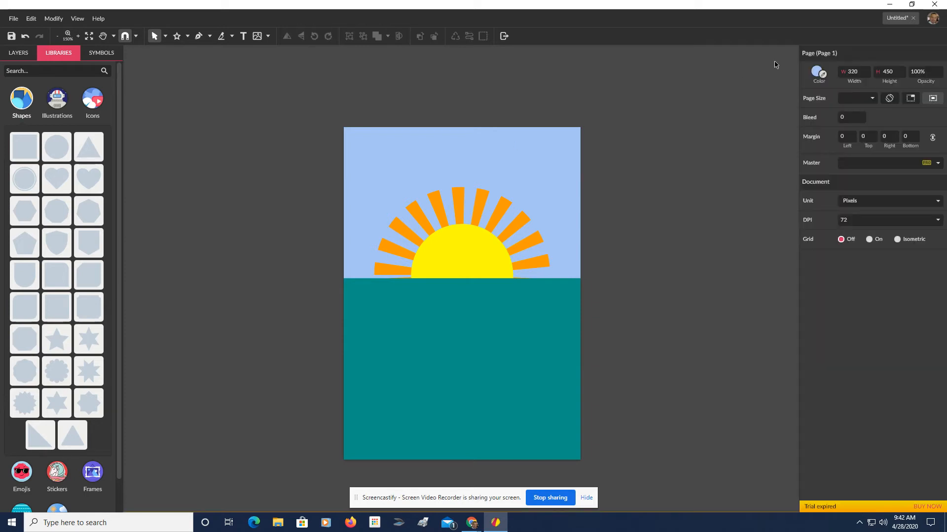
click(817, 74)
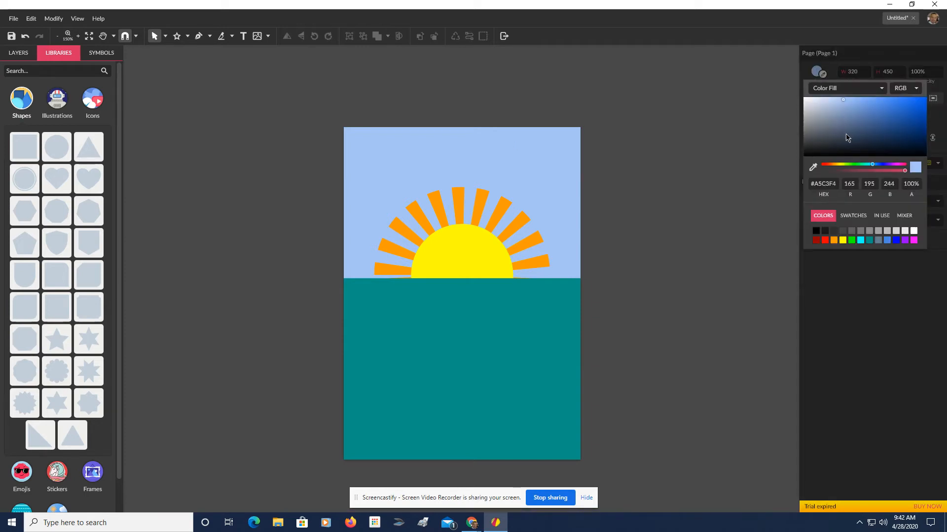
click(847, 89)
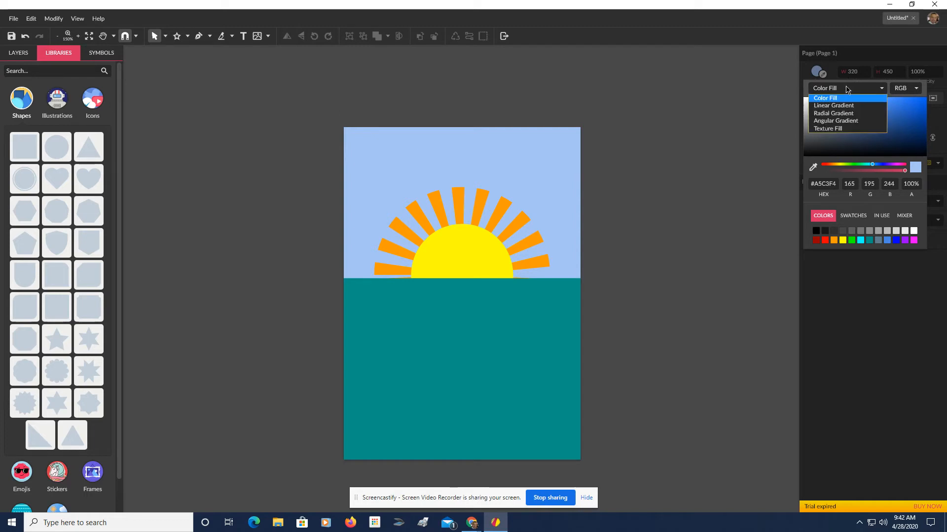
click(848, 114)
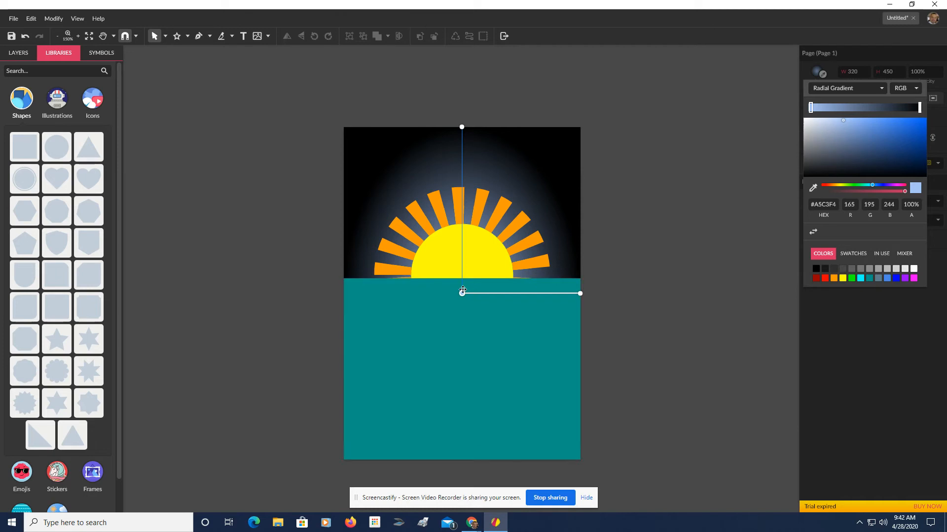
drag(464, 286, 462, 220)
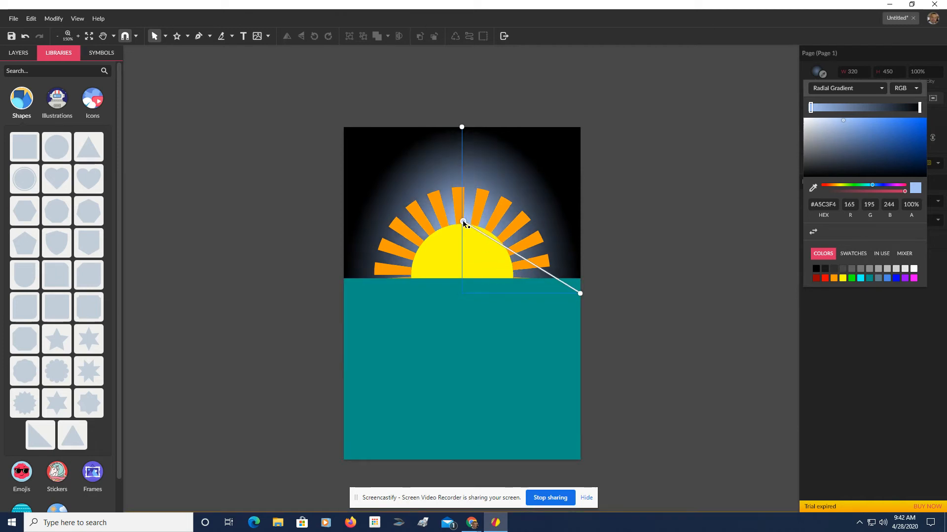
click(919, 107)
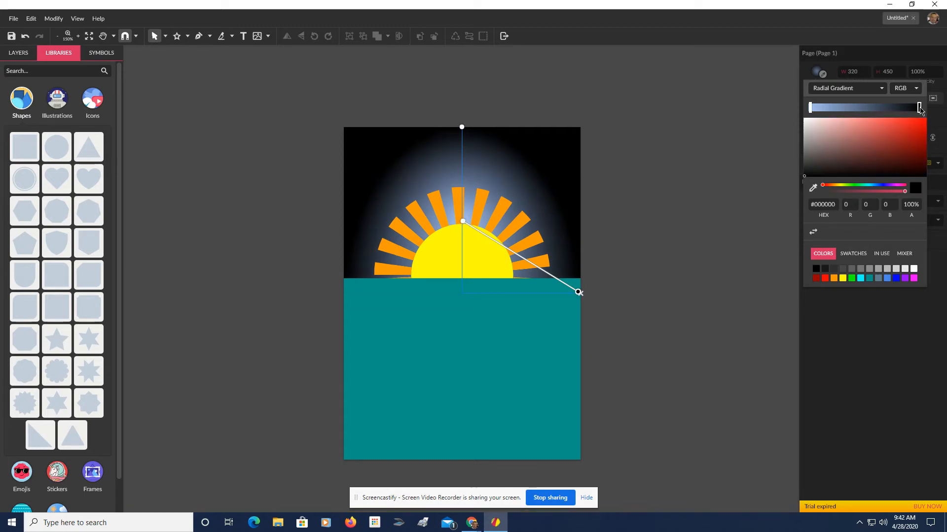
click(888, 279)
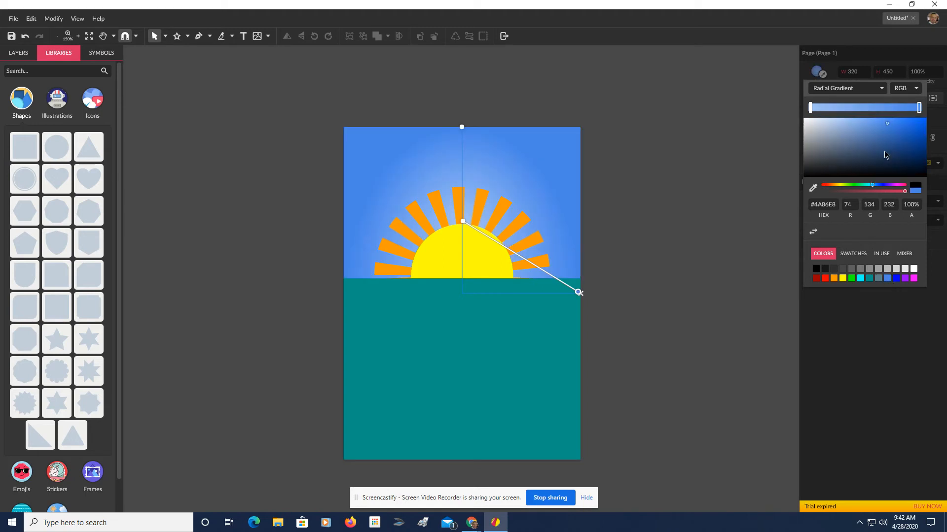
Step: Lighten the inner colour of the background gradient to a paler blue tint from the colour mixer
click(811, 107)
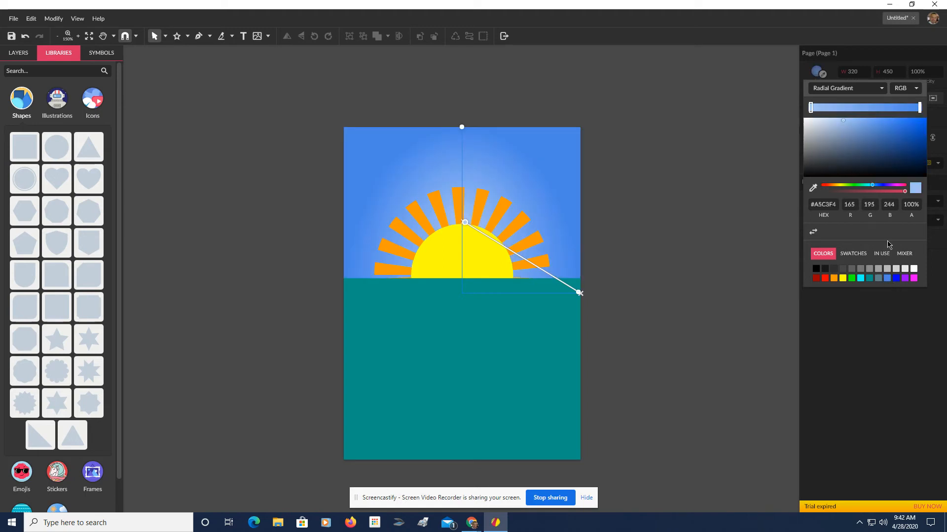
click(904, 254)
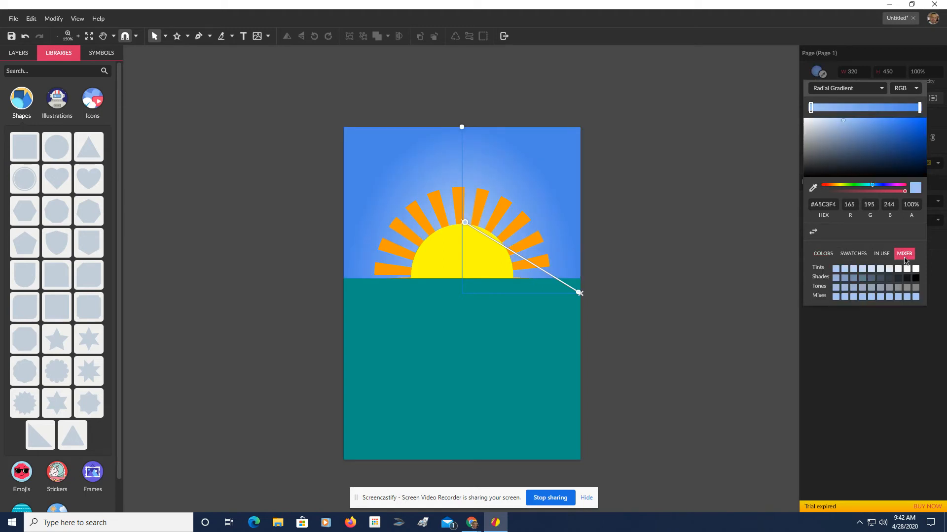
click(845, 269)
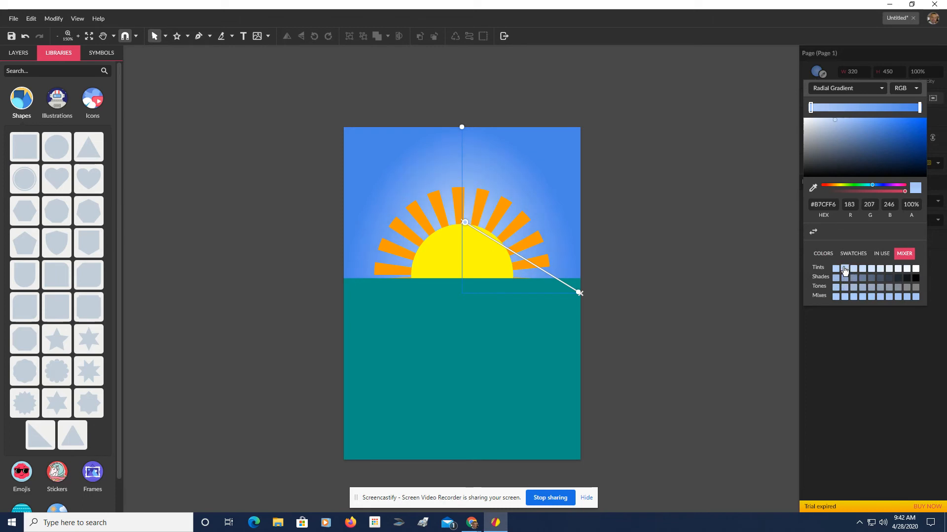
click(871, 269)
click(626, 279)
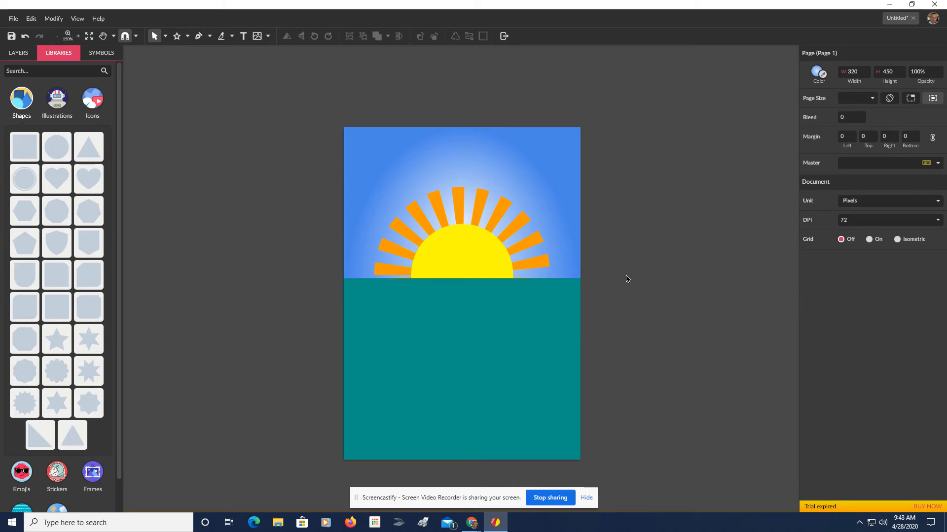
Step: Fill the sun with a radial gradient running from its yellow centre to orange #FF9900 at the edge
click(464, 254)
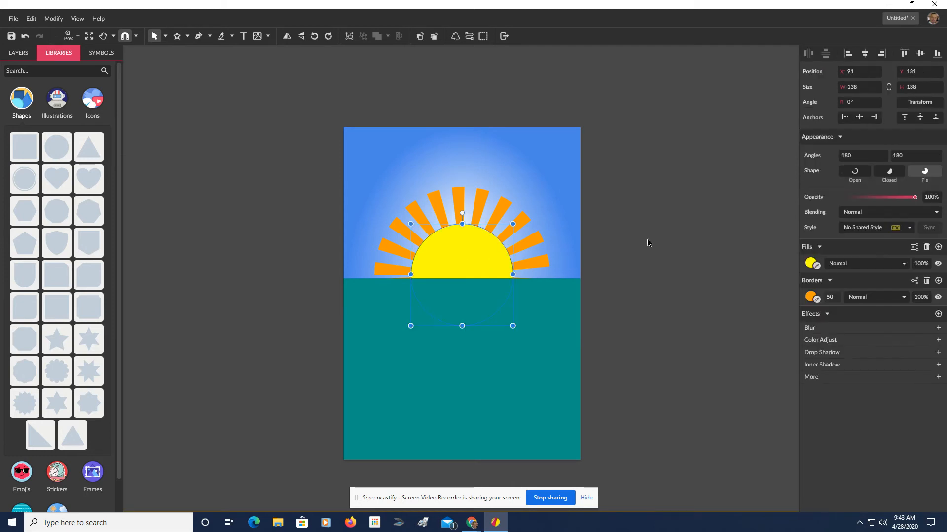
click(809, 264)
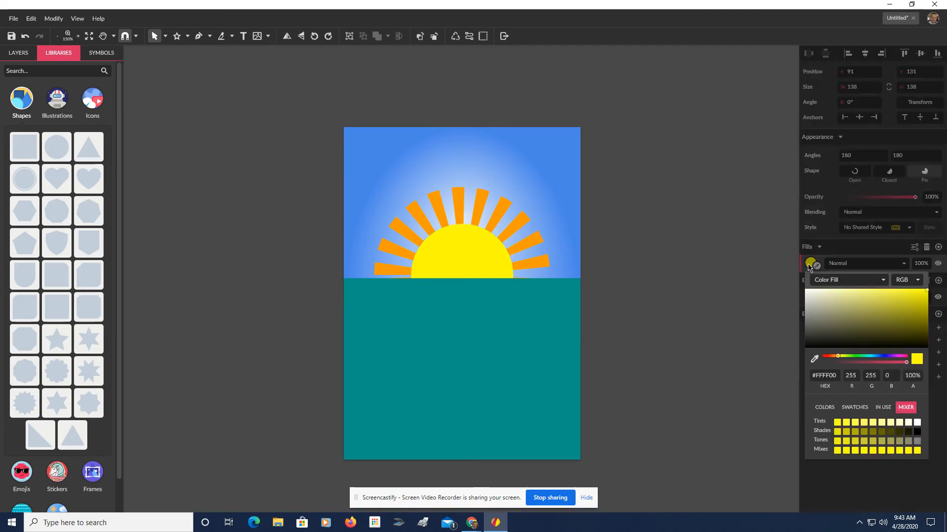
click(819, 281)
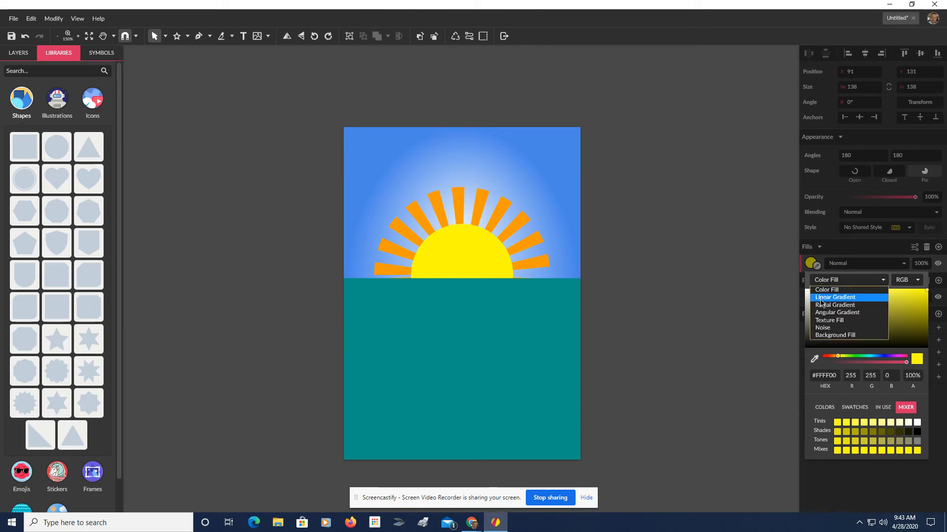
click(821, 306)
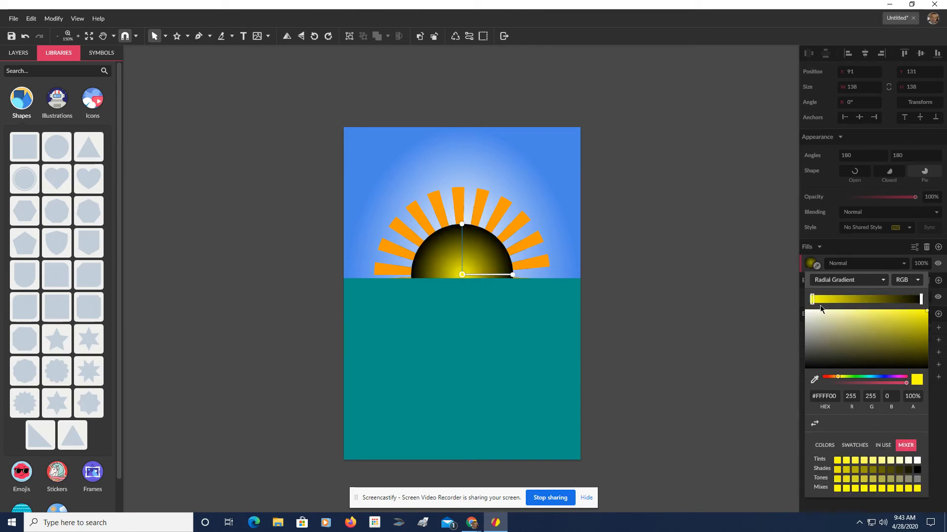
click(921, 300)
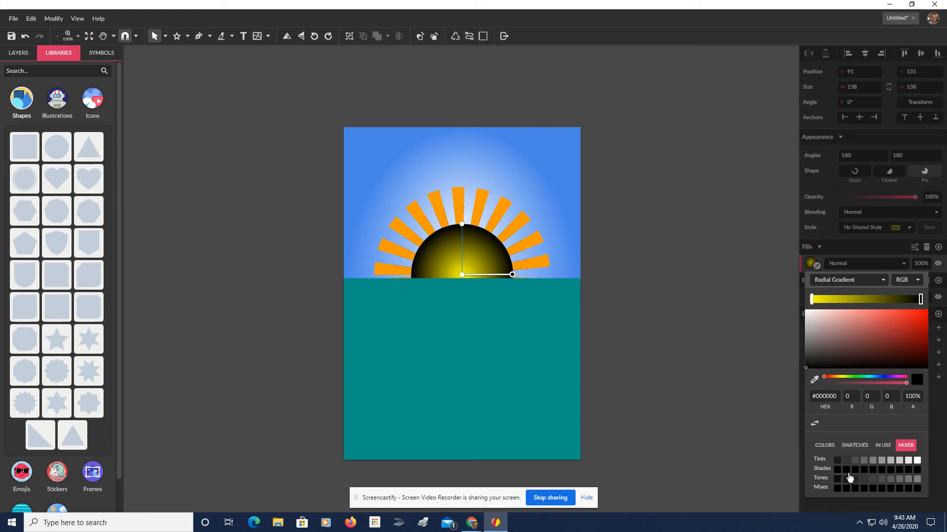
click(824, 445)
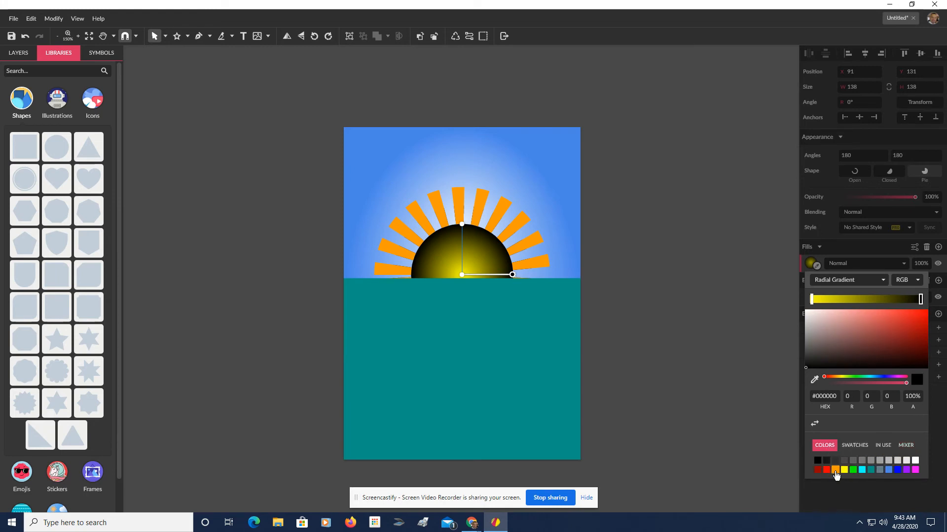
click(835, 471)
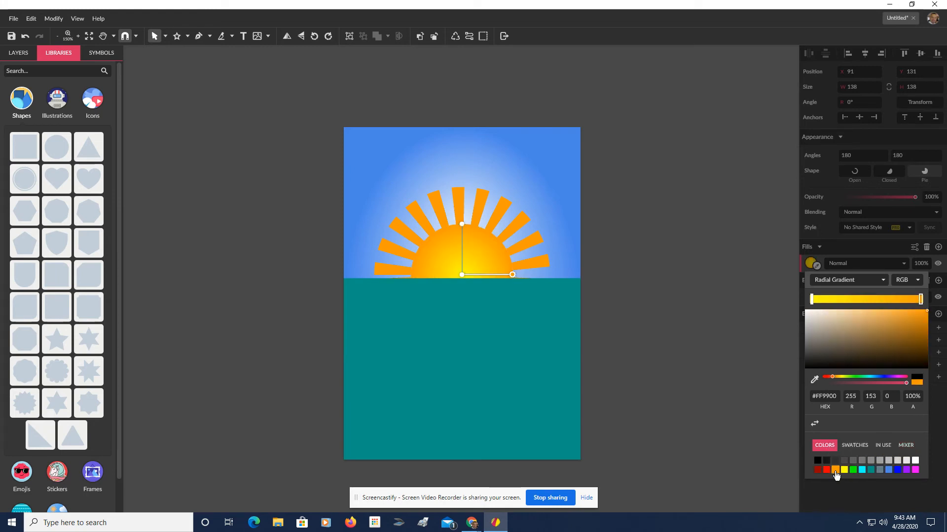
click(511, 229)
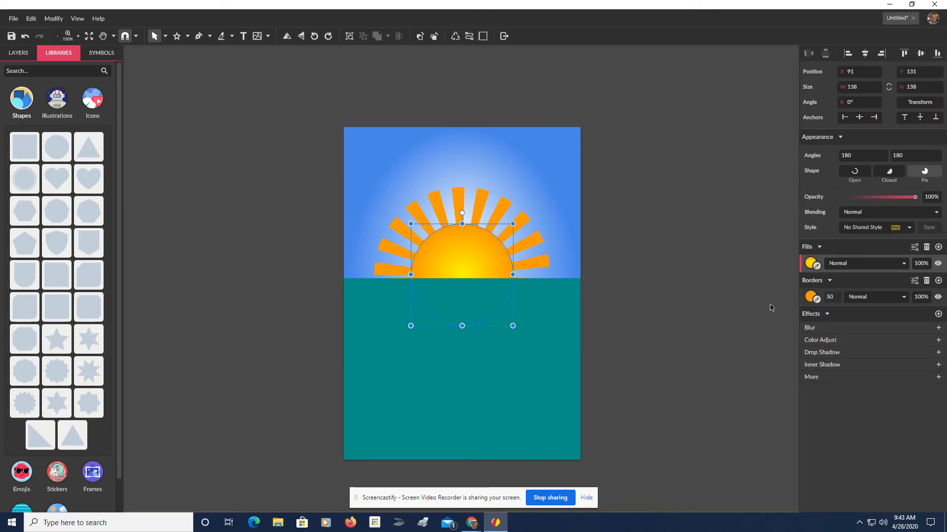
Step: Change the sun rays' border to a radial gradient from orange #FF9900 to red #FF0000
click(809, 297)
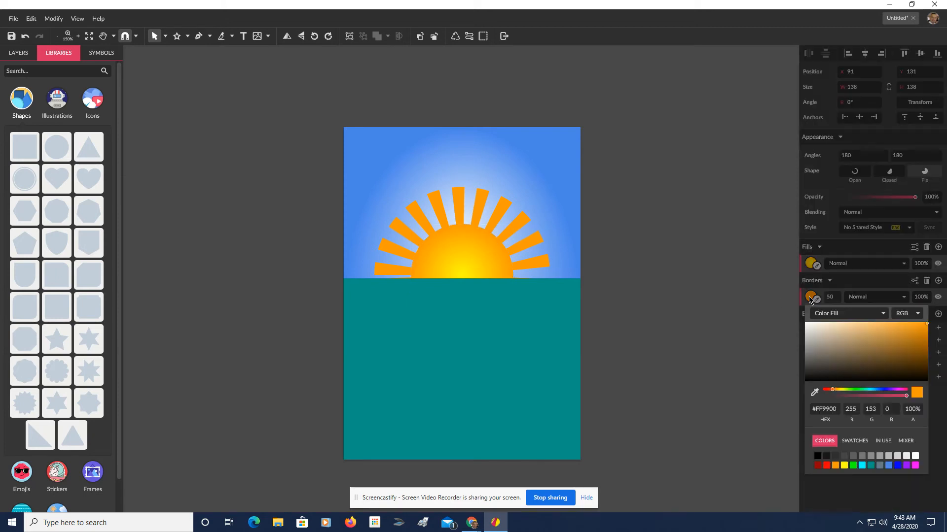
click(826, 315)
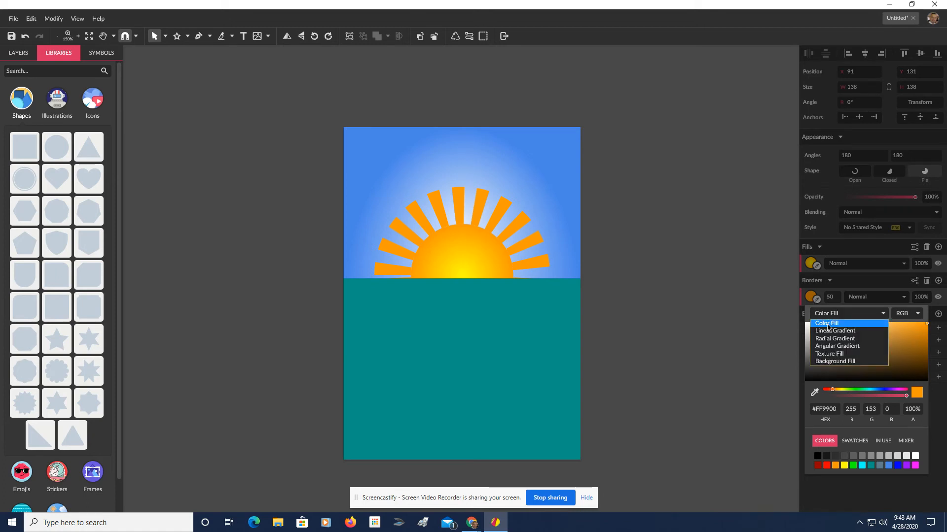
click(827, 339)
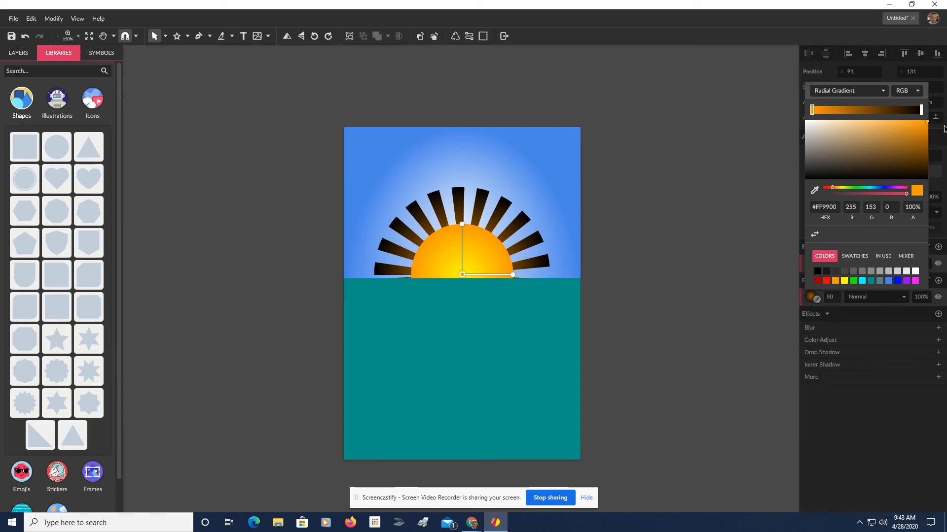
click(921, 109)
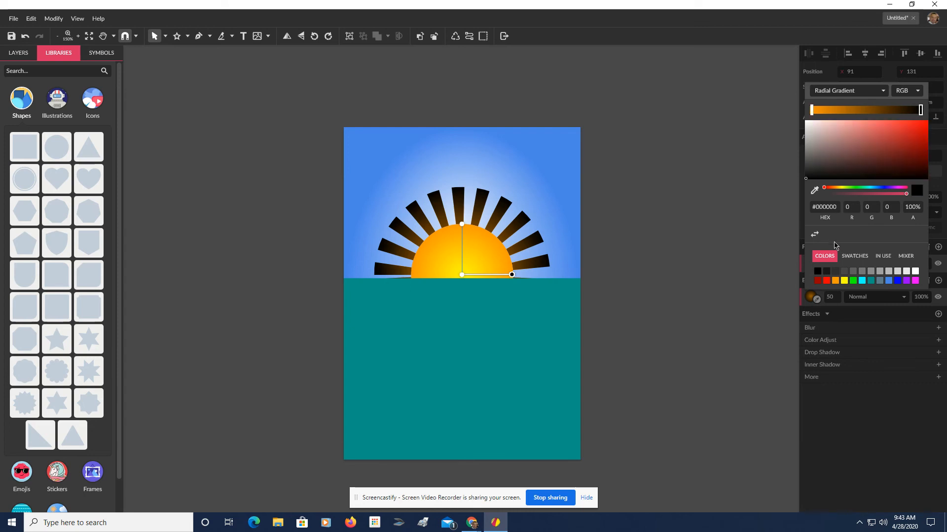
click(844, 281)
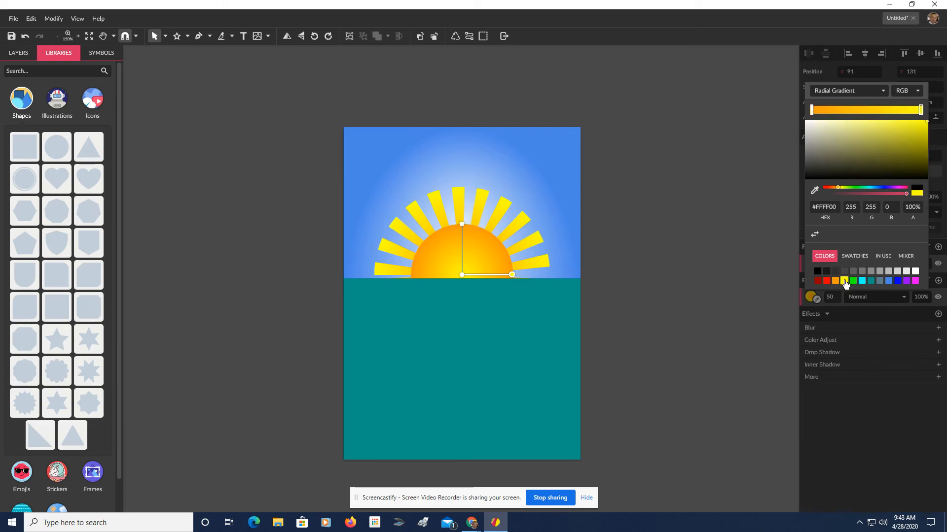
click(827, 281)
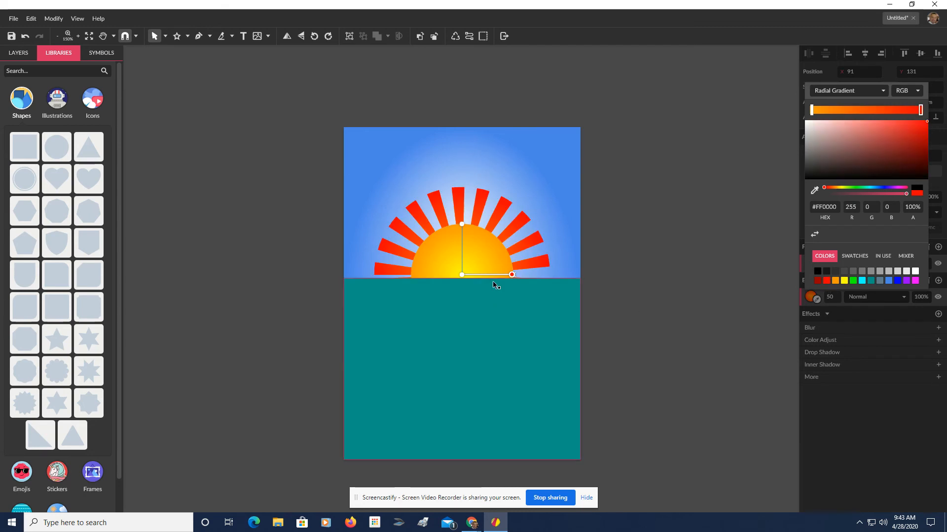
Step: Centre the rays' gradient on the sun, with the orange stop about four fifths along and the red stop at the outer end
drag(462, 276, 486, 235)
click(512, 273)
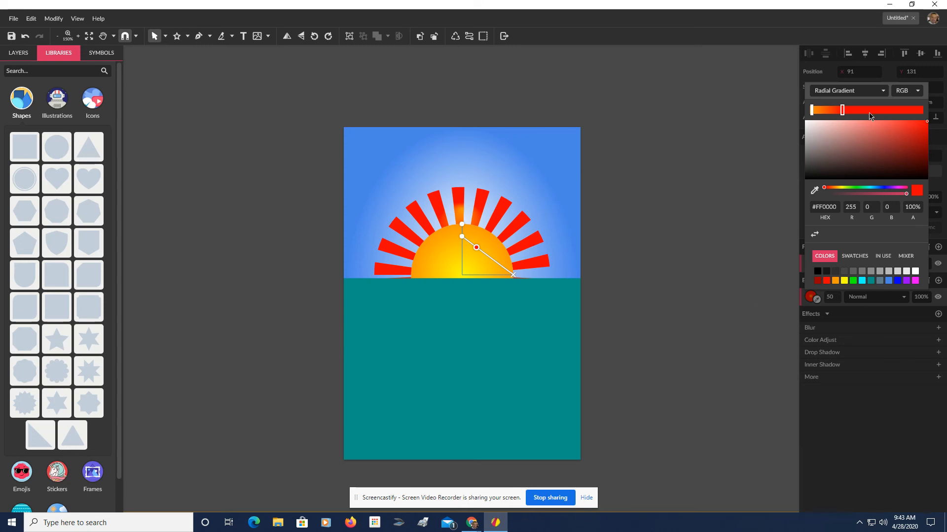
drag(843, 111, 914, 111)
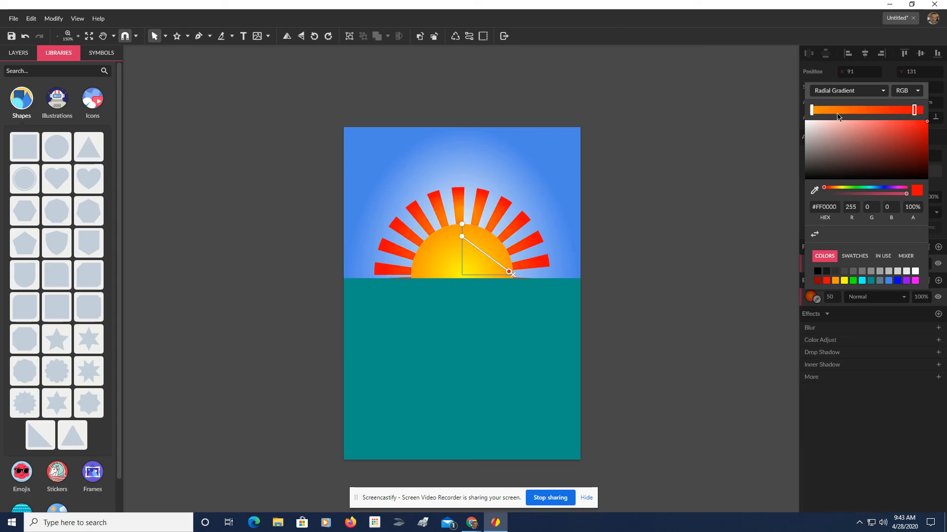
drag(812, 111, 866, 120)
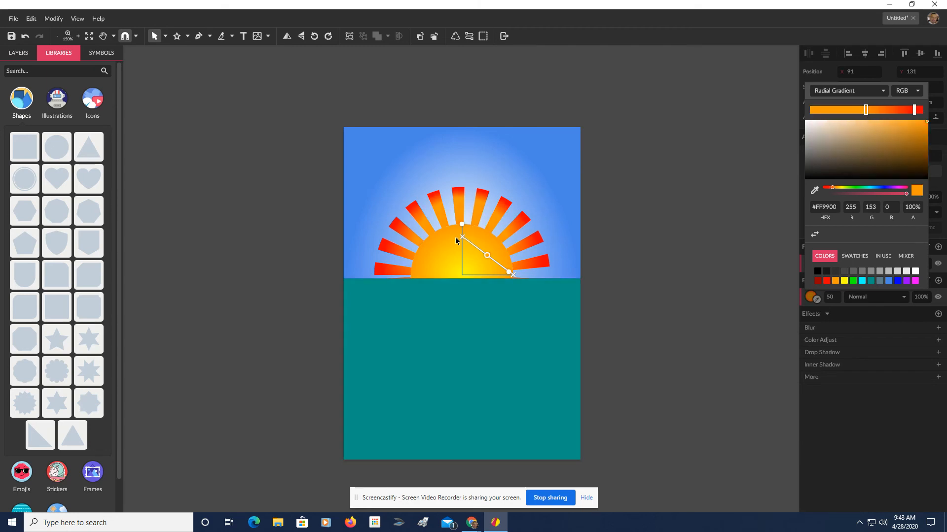
drag(462, 237, 466, 275)
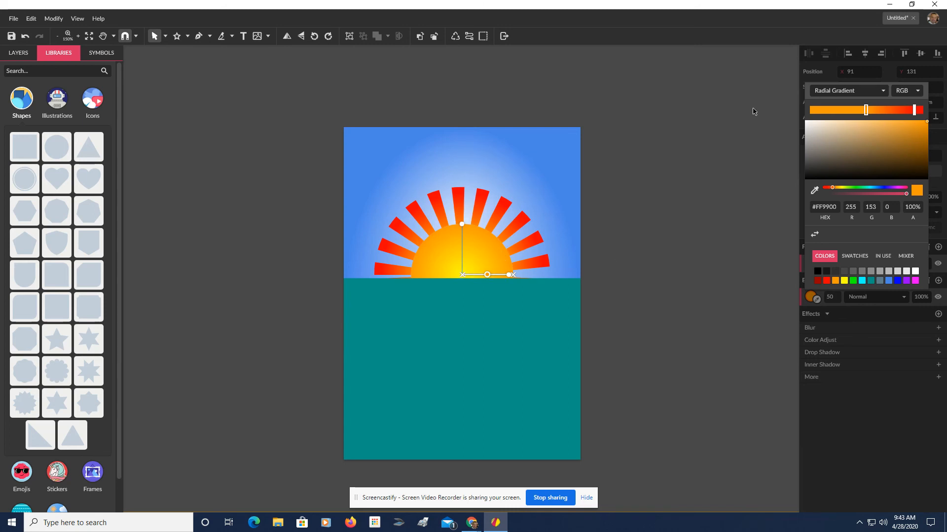
drag(915, 110, 944, 95)
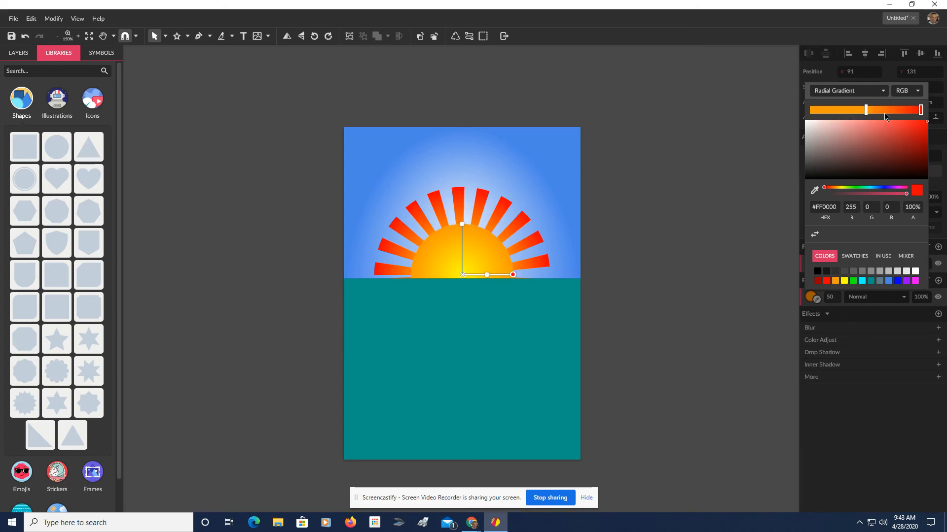
drag(866, 110, 899, 113)
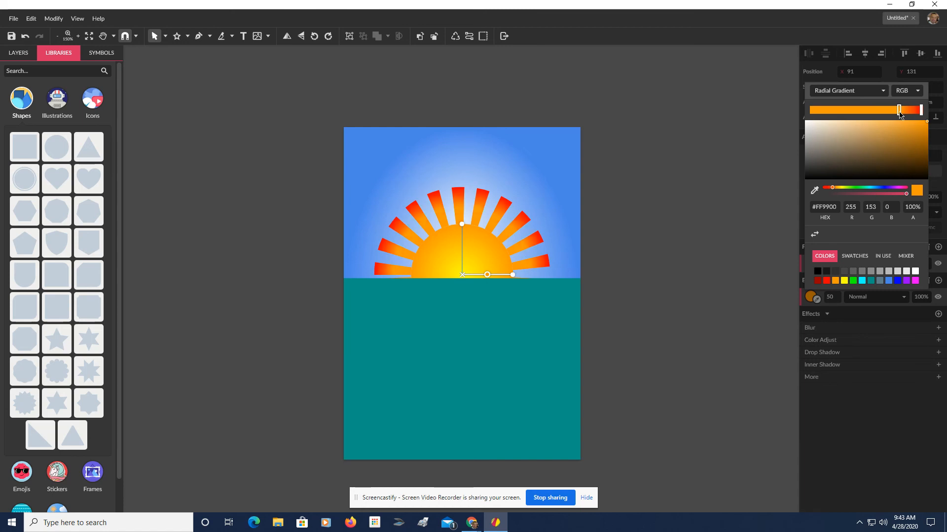
click(749, 261)
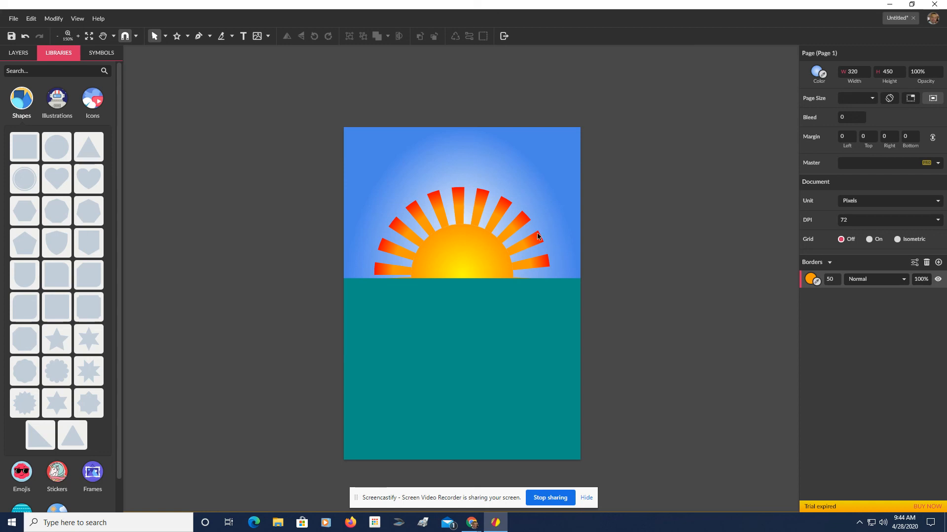
Step: Enlarge the sun to about 159.7 × 159.7 px and rotate it slightly until the rays sit symmetrically above the horizon
click(446, 255)
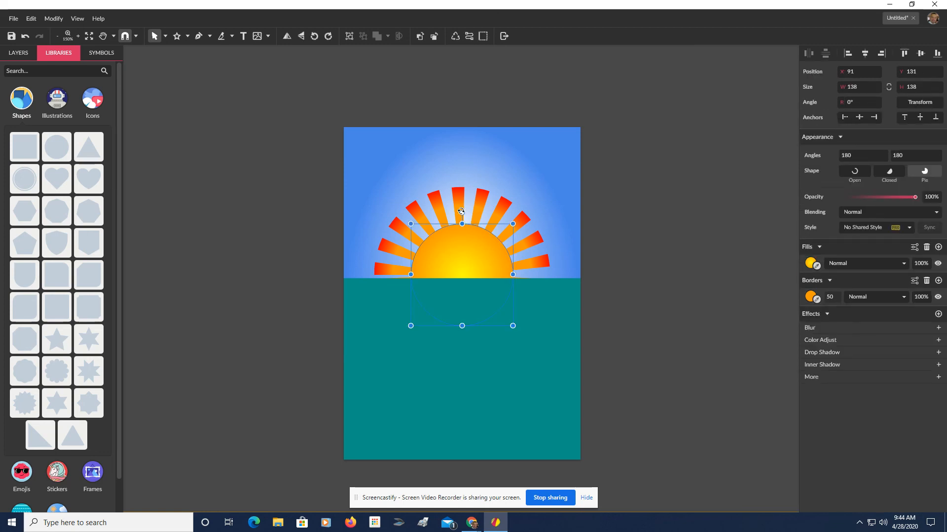
drag(461, 211, 467, 212)
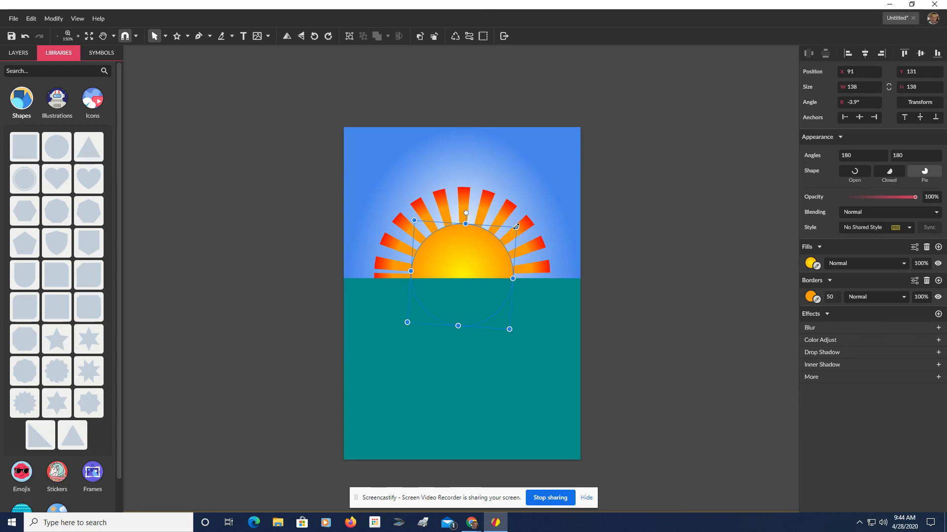
drag(516, 226, 524, 220)
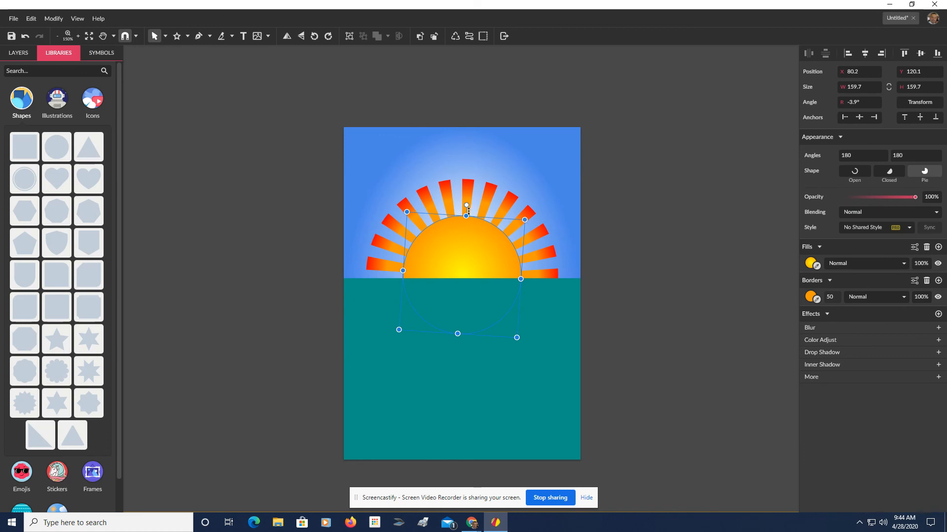
drag(467, 208, 461, 206)
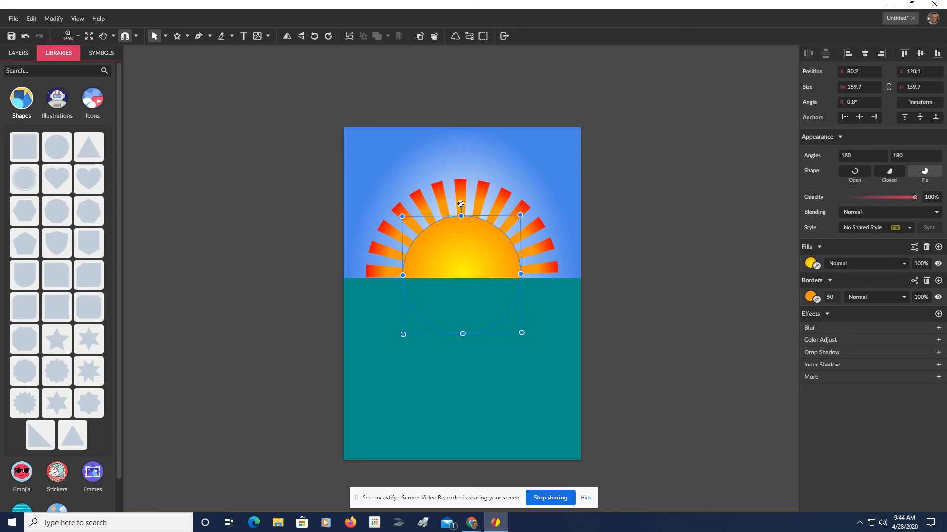
drag(460, 204, 464, 204)
click(630, 244)
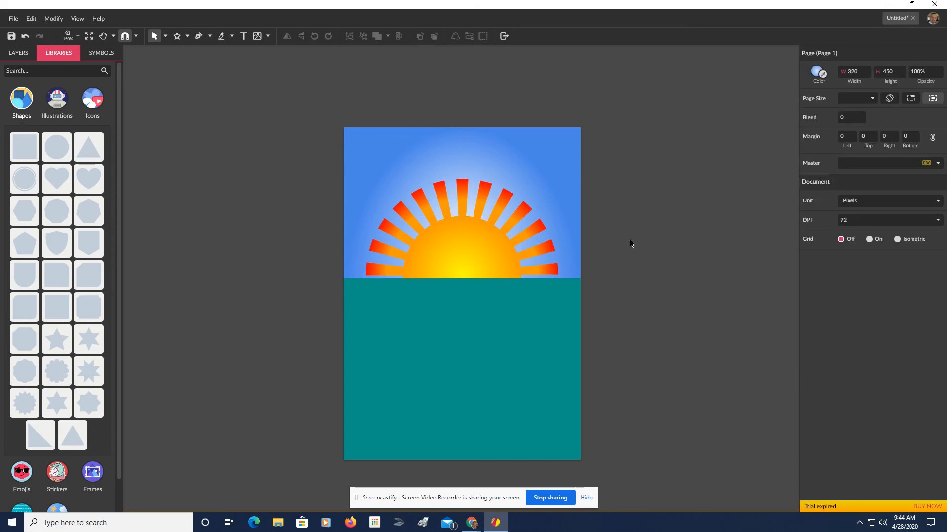